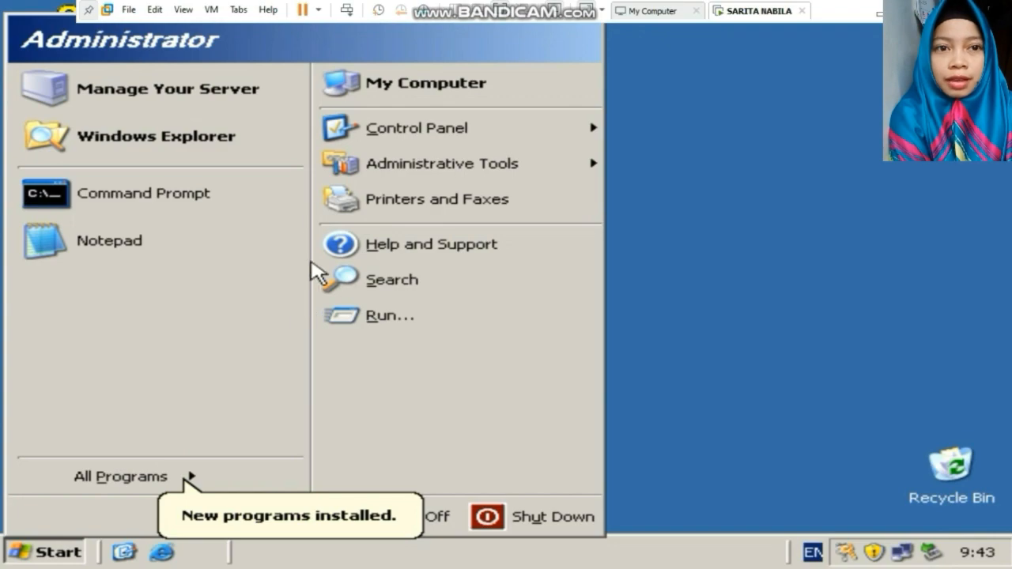
Add the DHCP server role through Manage Your Server and confirm the summary to start its installation.
left_click(284, 108)
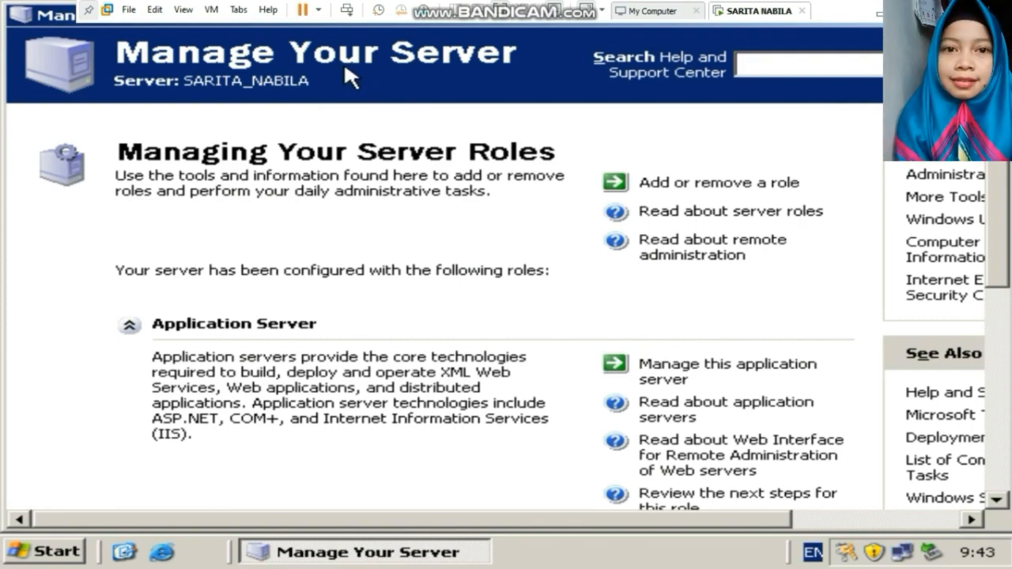
left_click(686, 189)
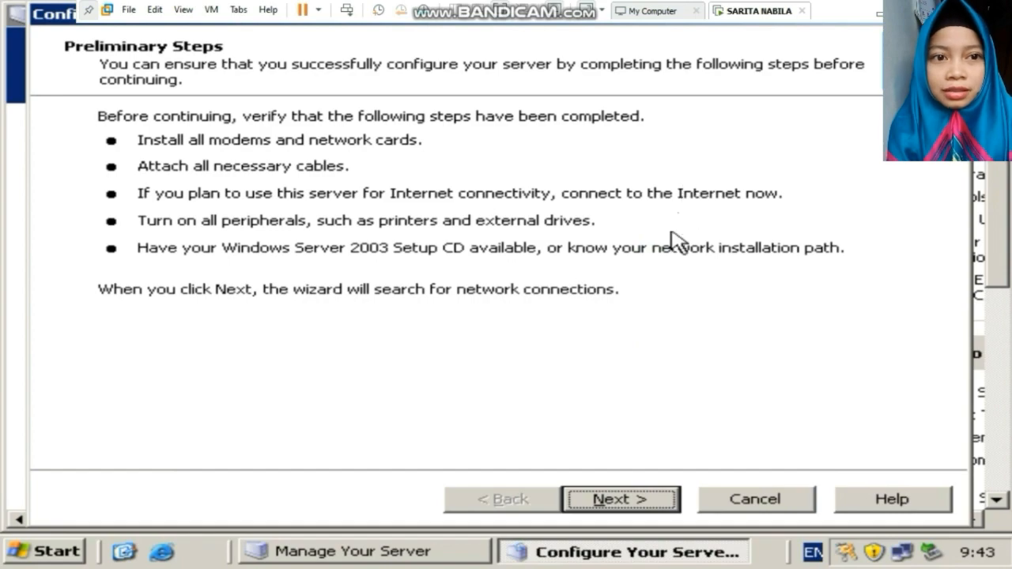
left_click(627, 503)
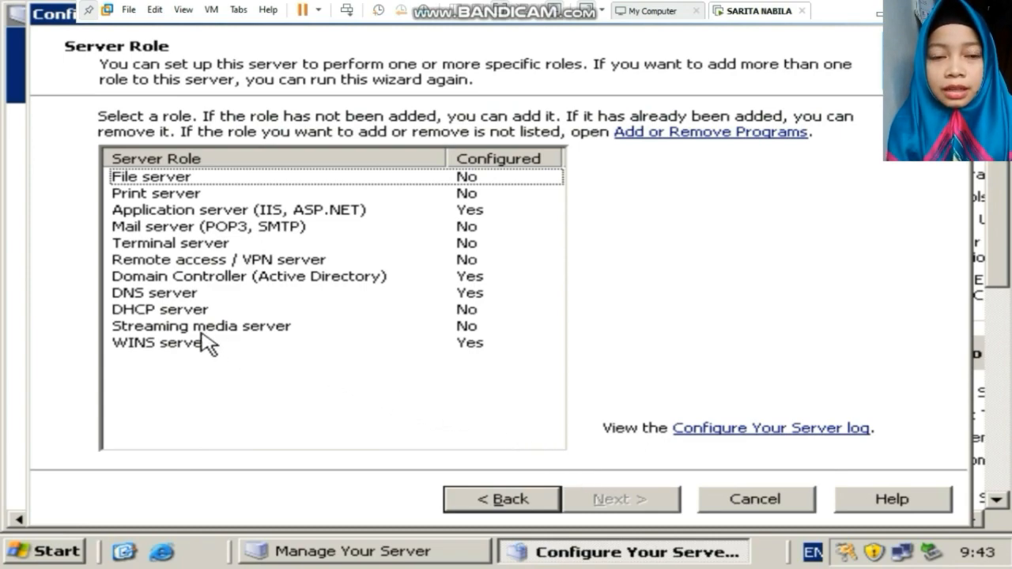
left_click(144, 315)
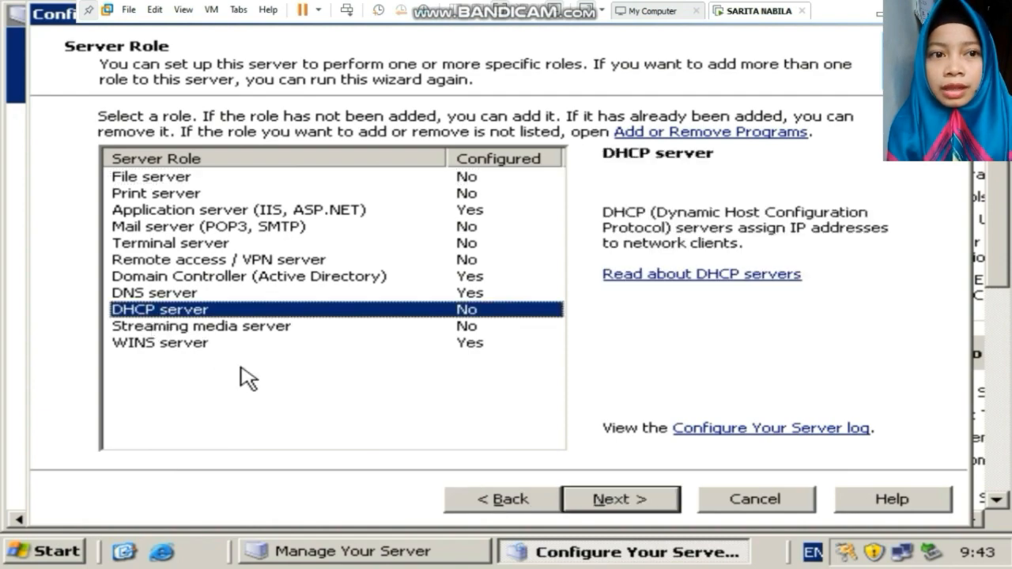
left_click(629, 504)
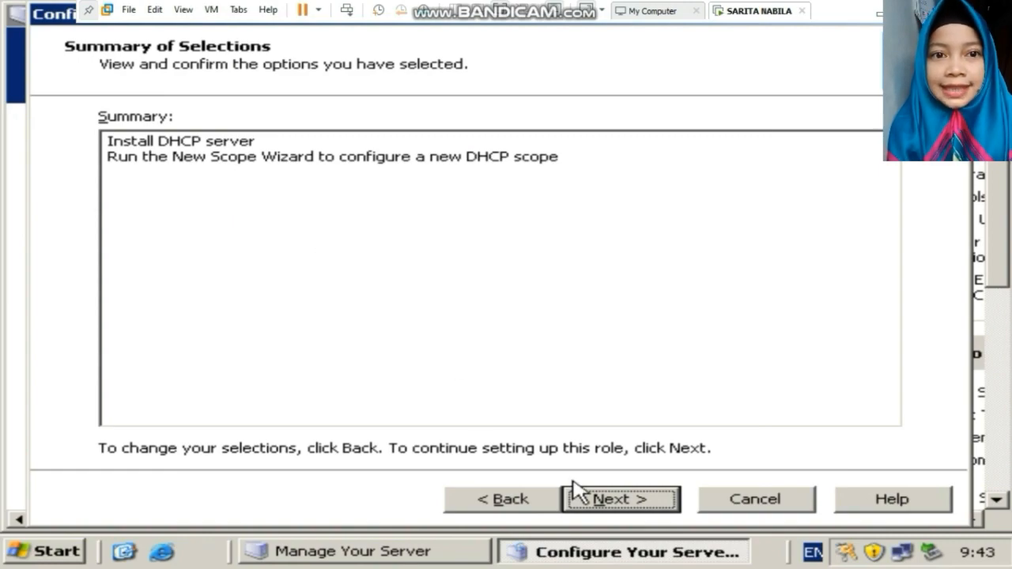
left_click(607, 500)
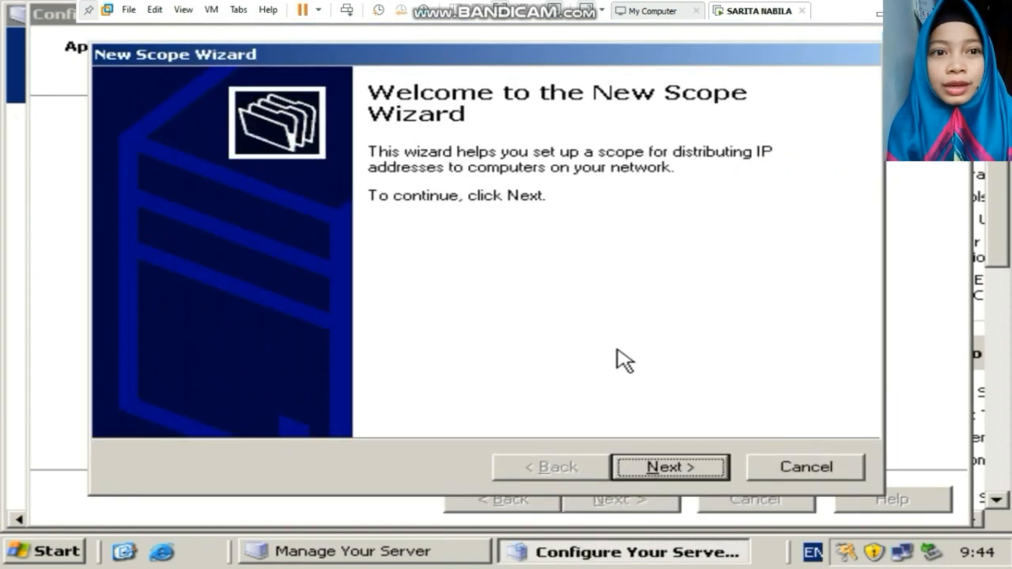
Name the new DHCP scope with the administrator's full name and enter BINA DARMA as its description.
left_click(672, 471)
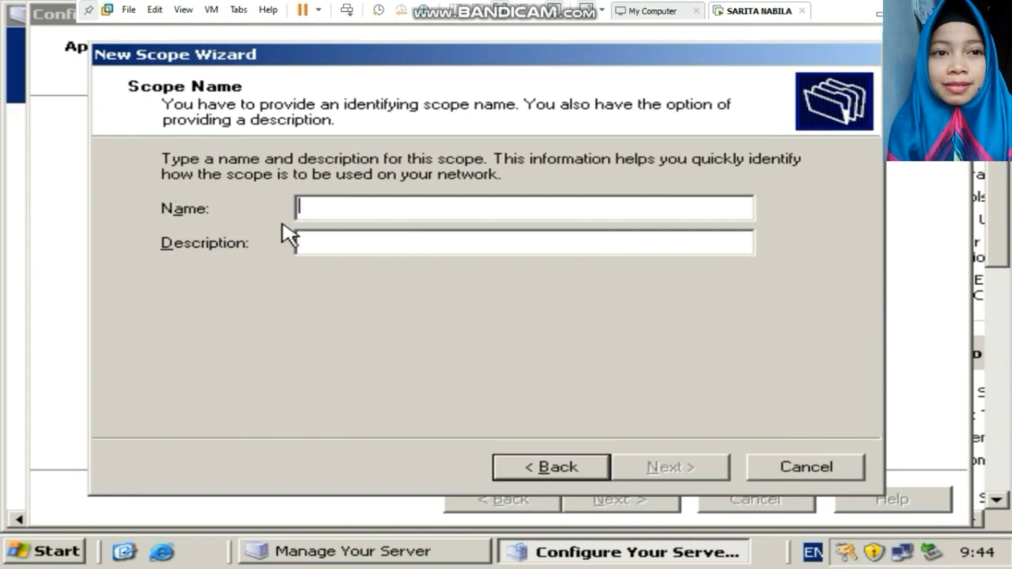
type("SAR")
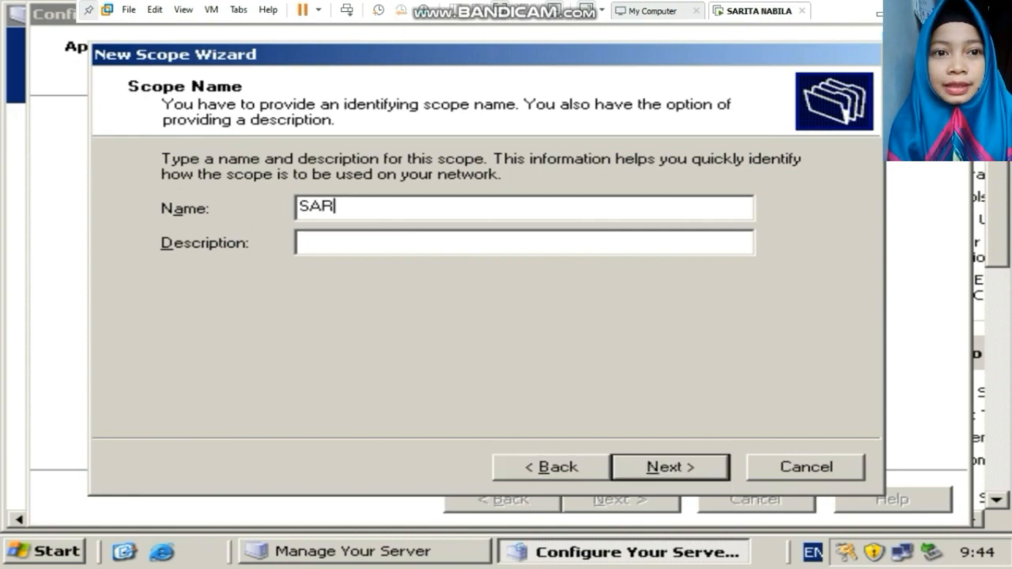
type("ITA ")
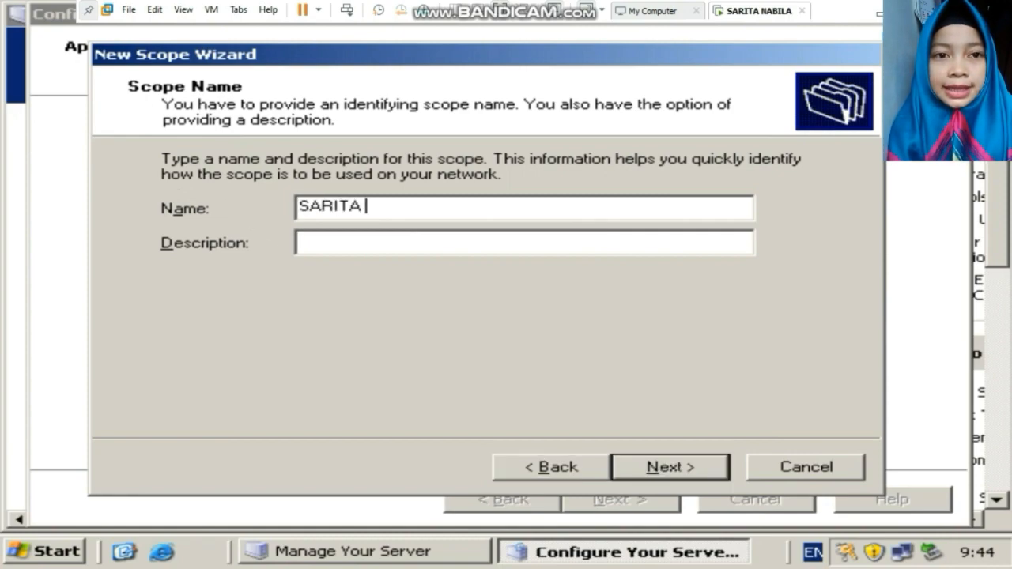
type("NABI")
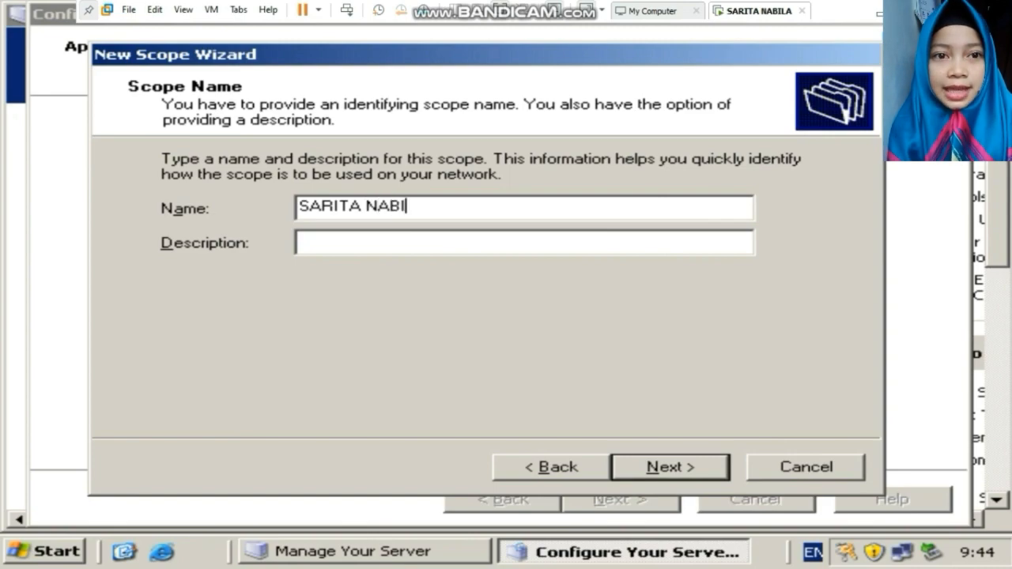
type("LA")
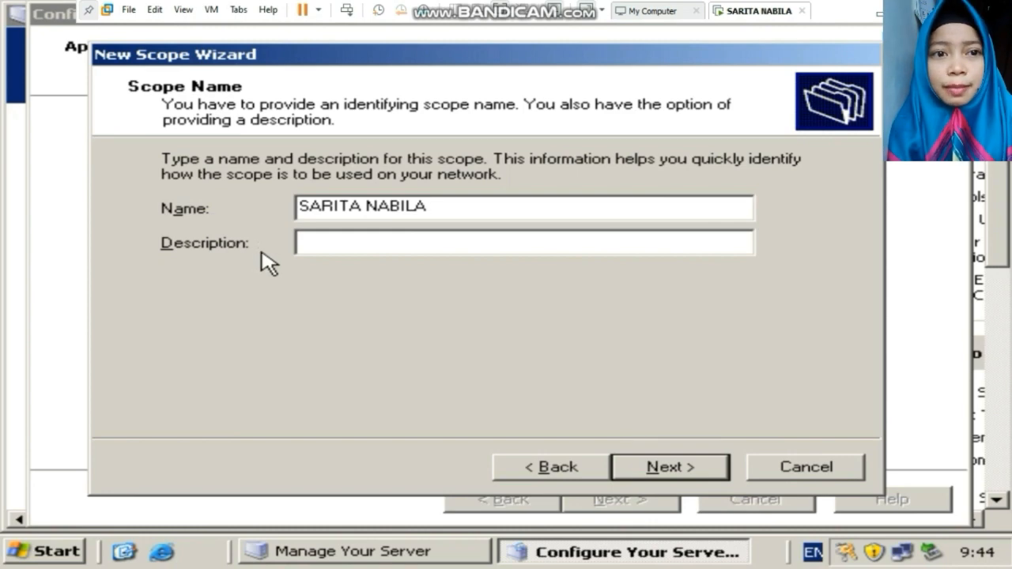
left_click(310, 251)
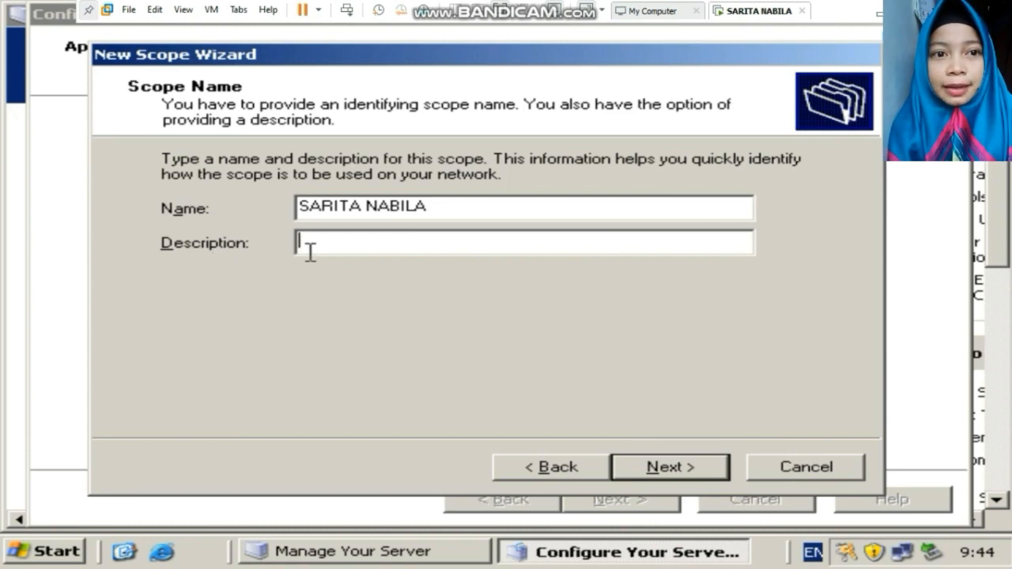
type("BI")
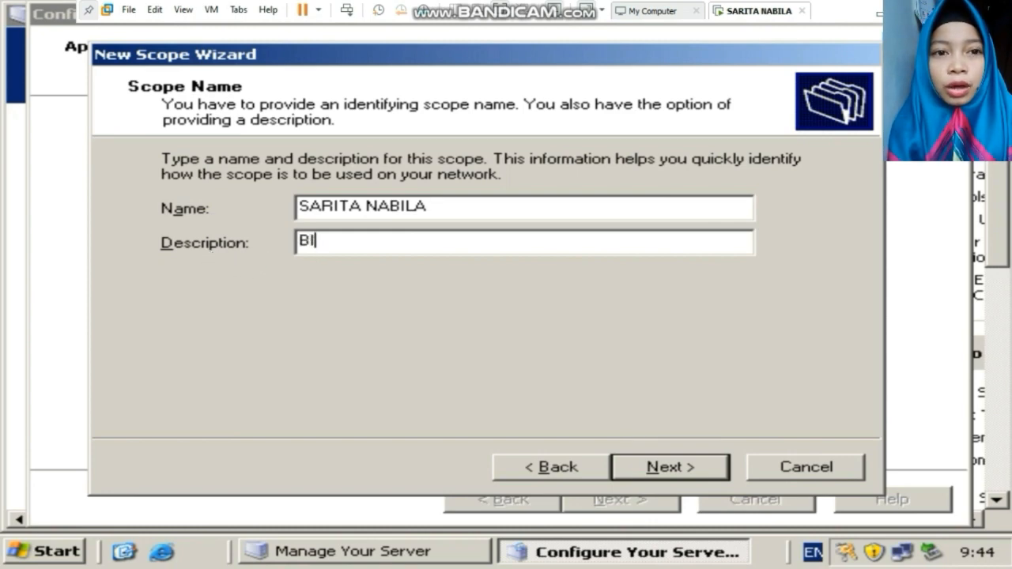
type("NA DAR")
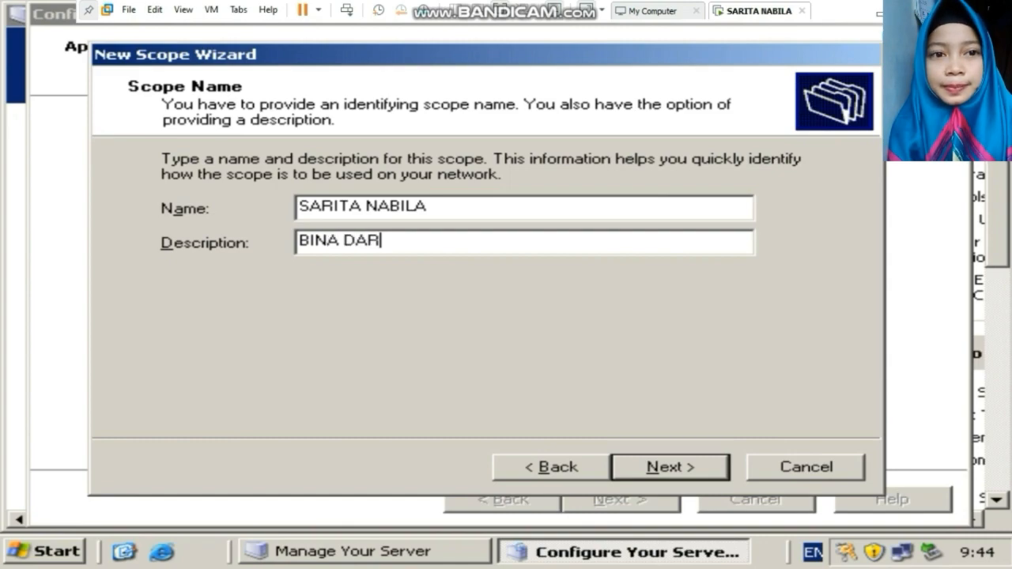
type("MA")
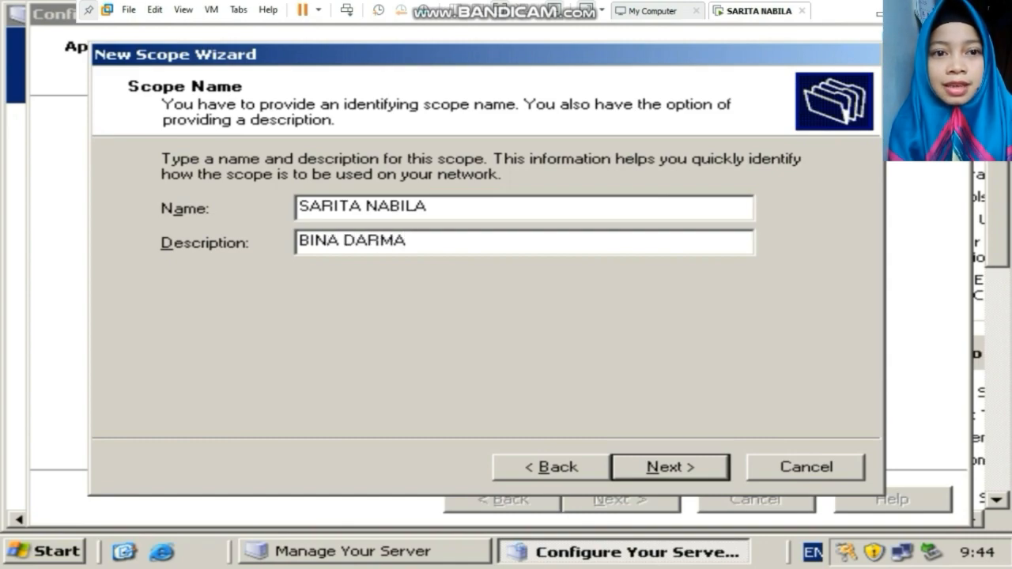
left_click(682, 475)
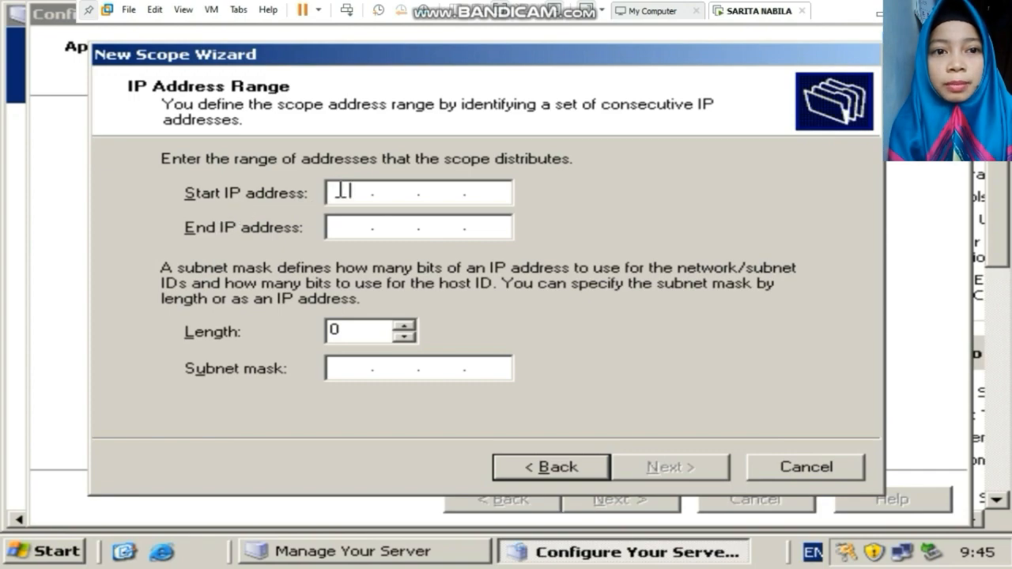
Define the scope's address range from 192.168.20.1 to 192.168.20.100 and accept the subnet mask.
type("192 . 168 . ")
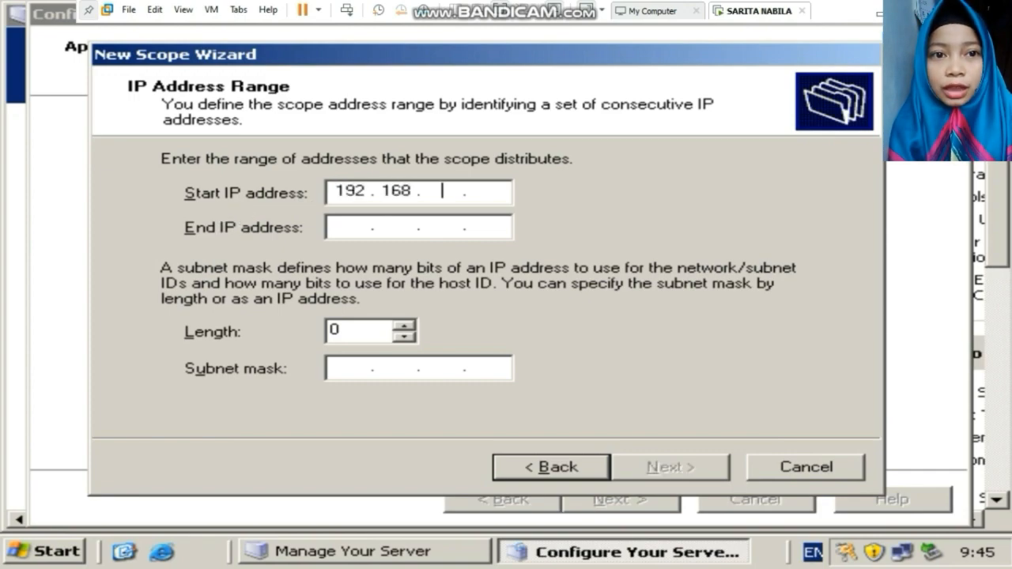
type("20")
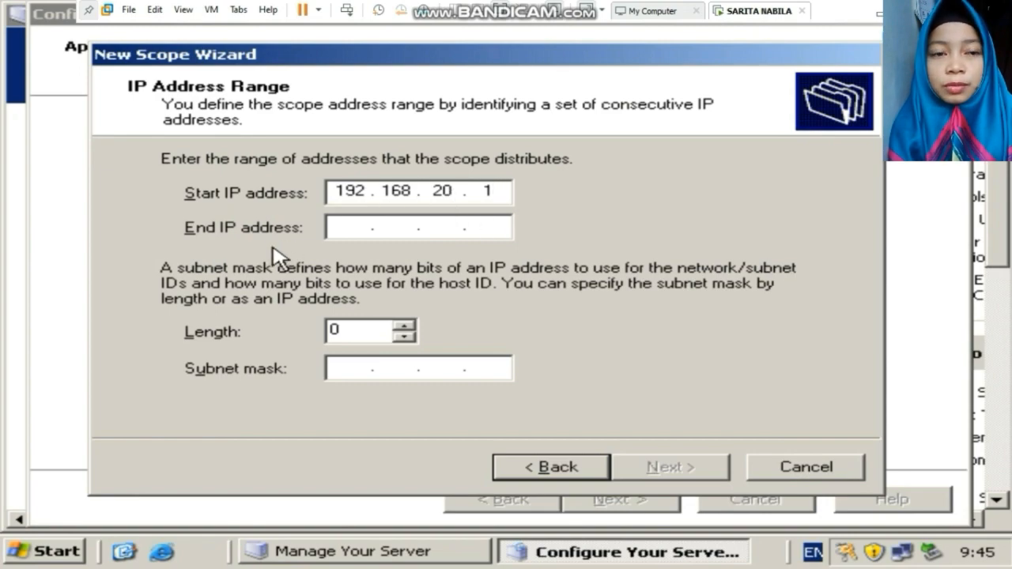
left_click(347, 226)
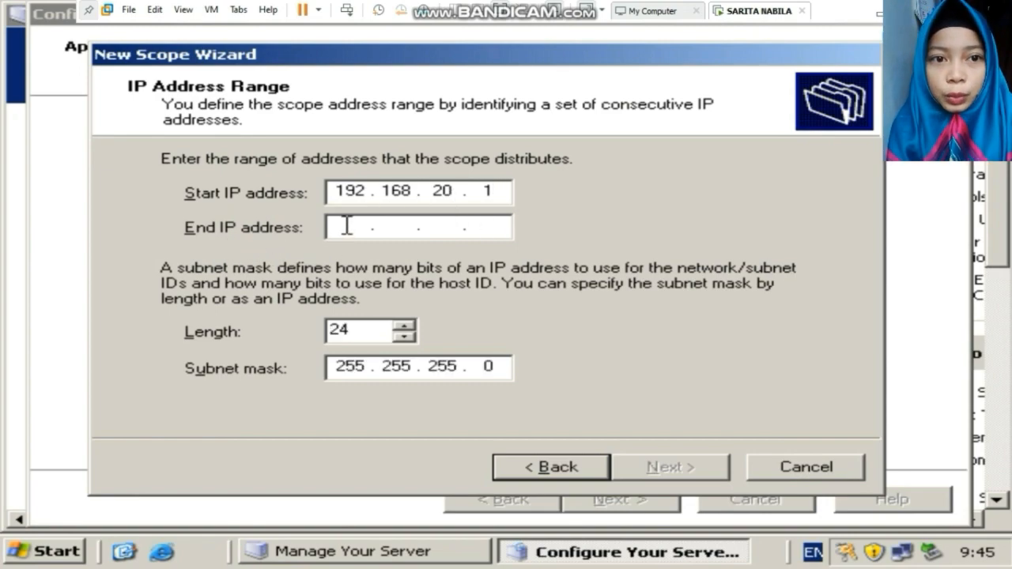
type("192.168.")
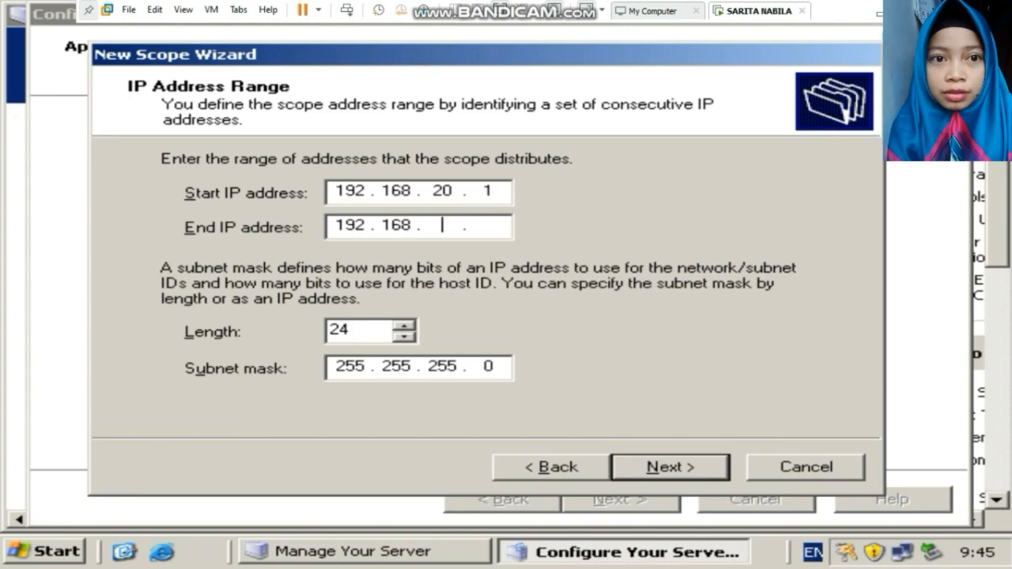
type("20.")
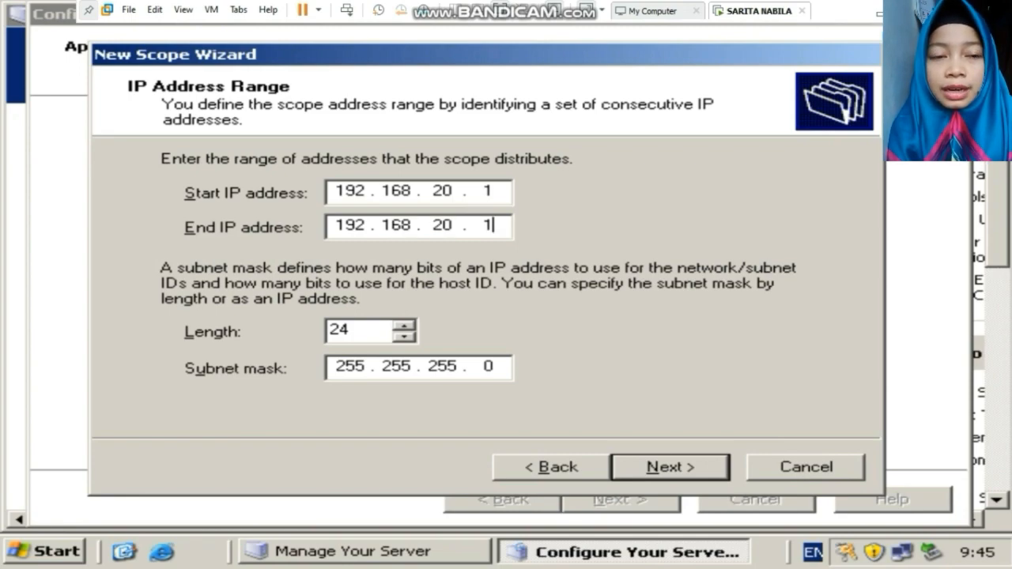
type("100")
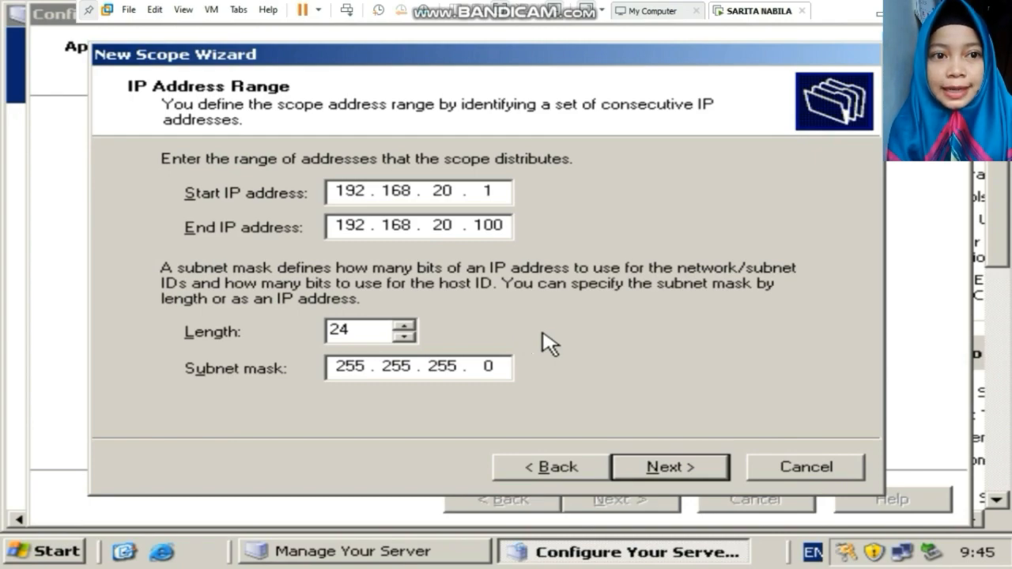
left_click(675, 467)
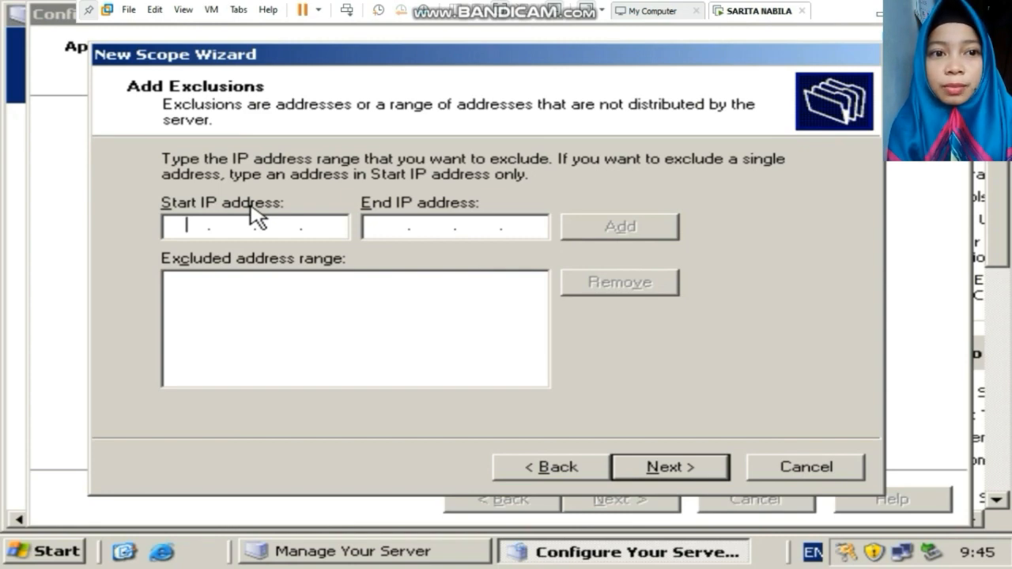
Add an exclusion range from 192.168.20.1 to 192.168.20.100 to the scope.
type("192 . ")
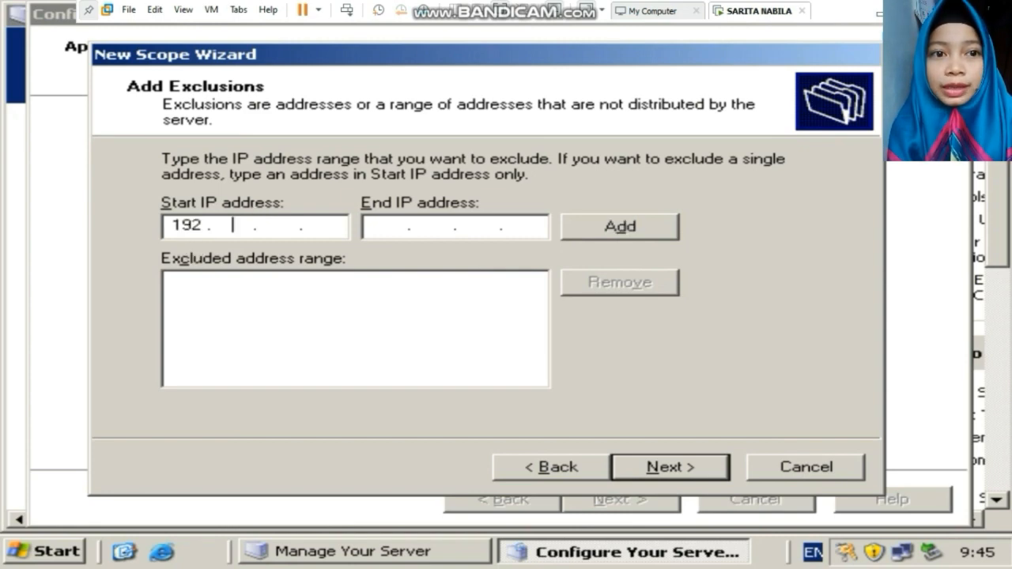
type("168 . 20 . ")
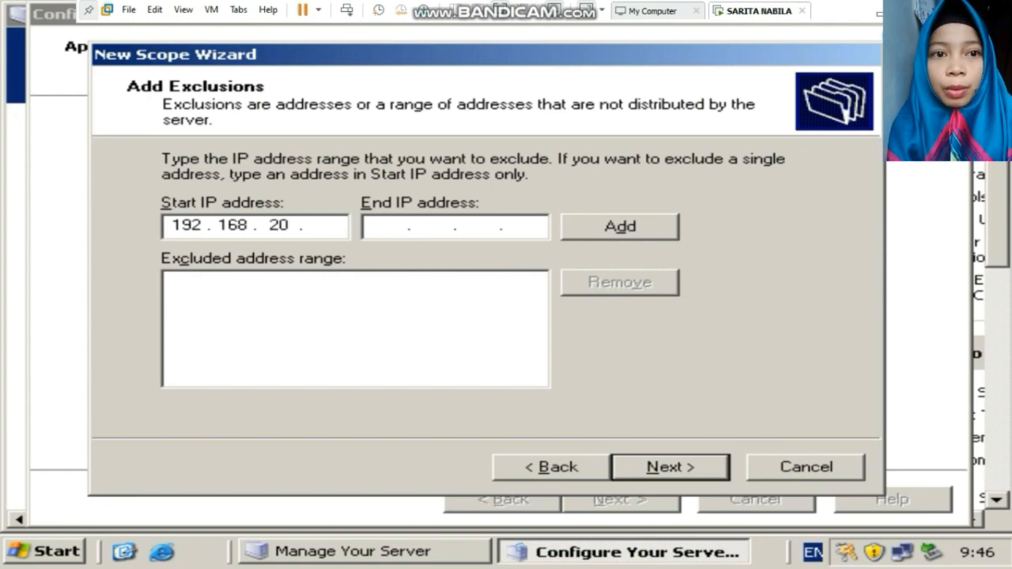
type("1")
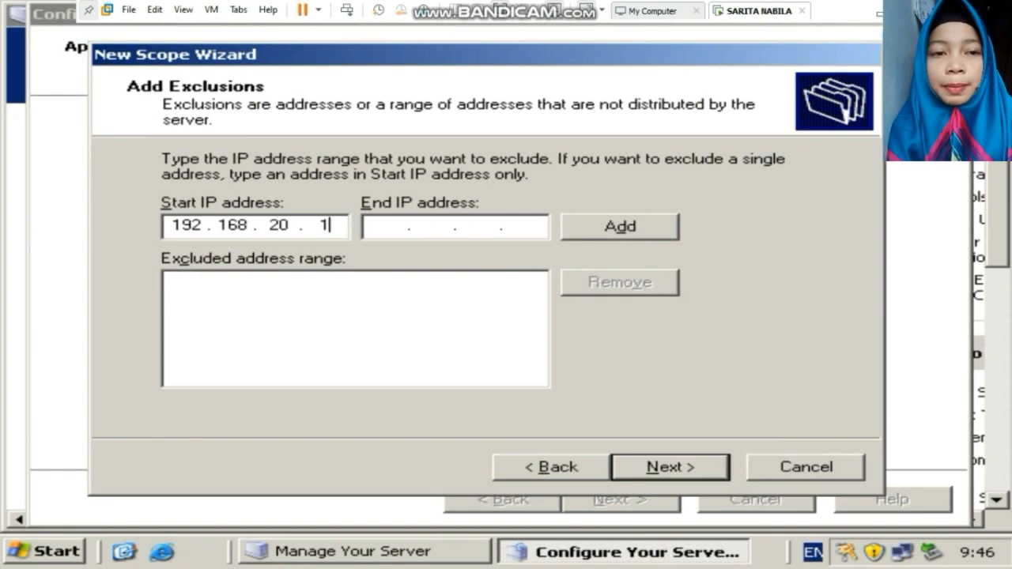
left_click(368, 228)
type("192 . ")
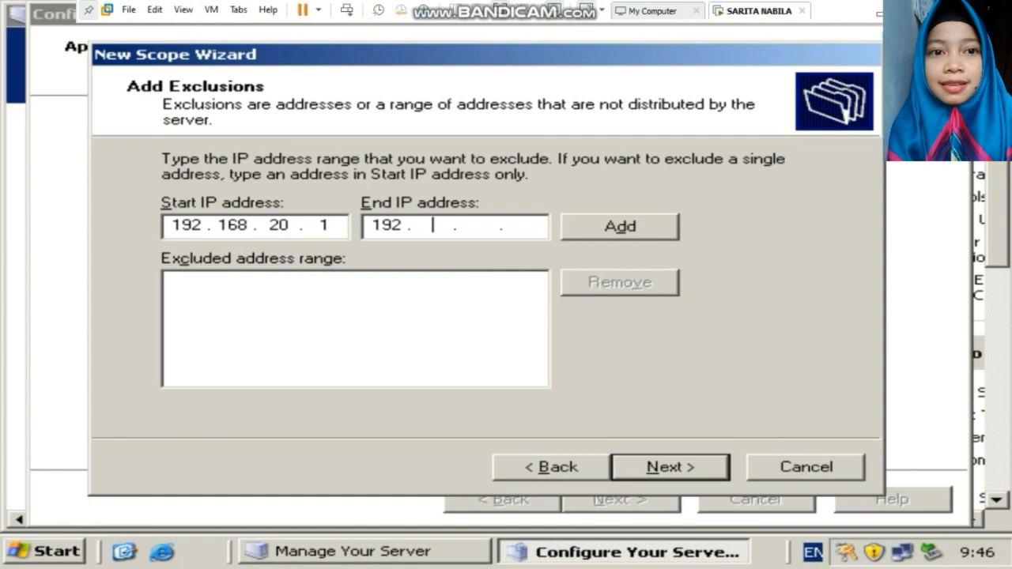
type("168 . 20 . ")
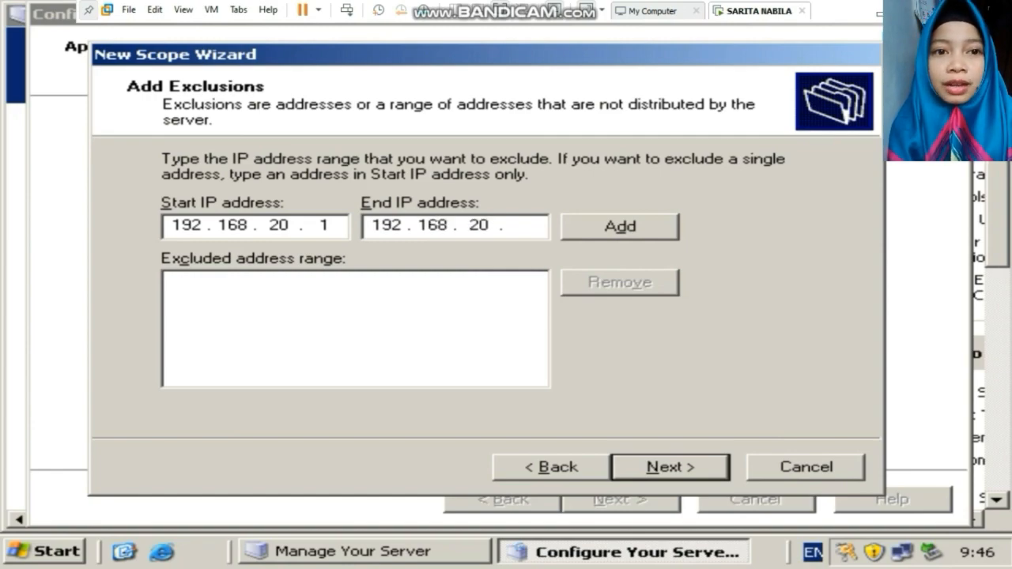
type("100")
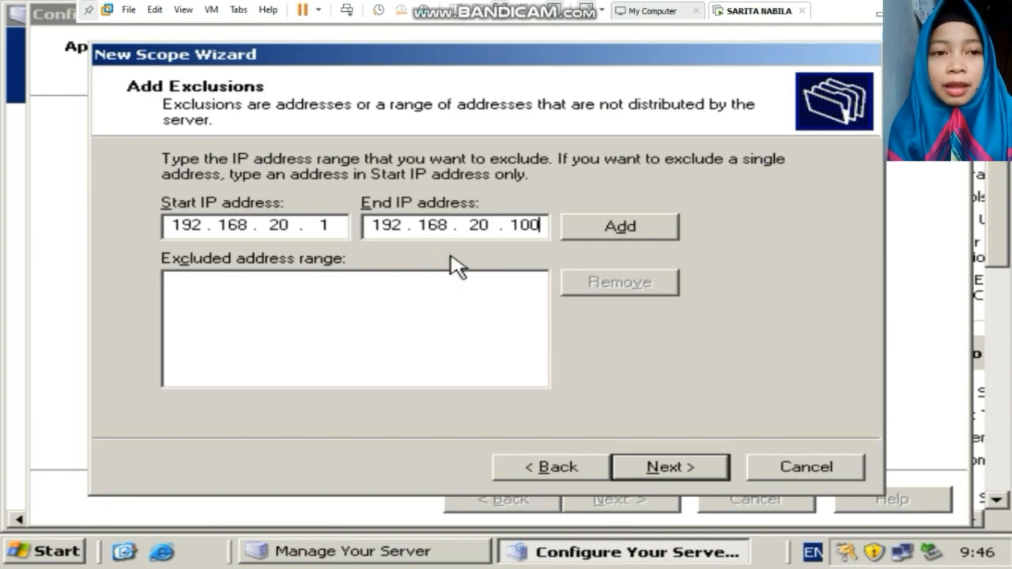
left_click(620, 229)
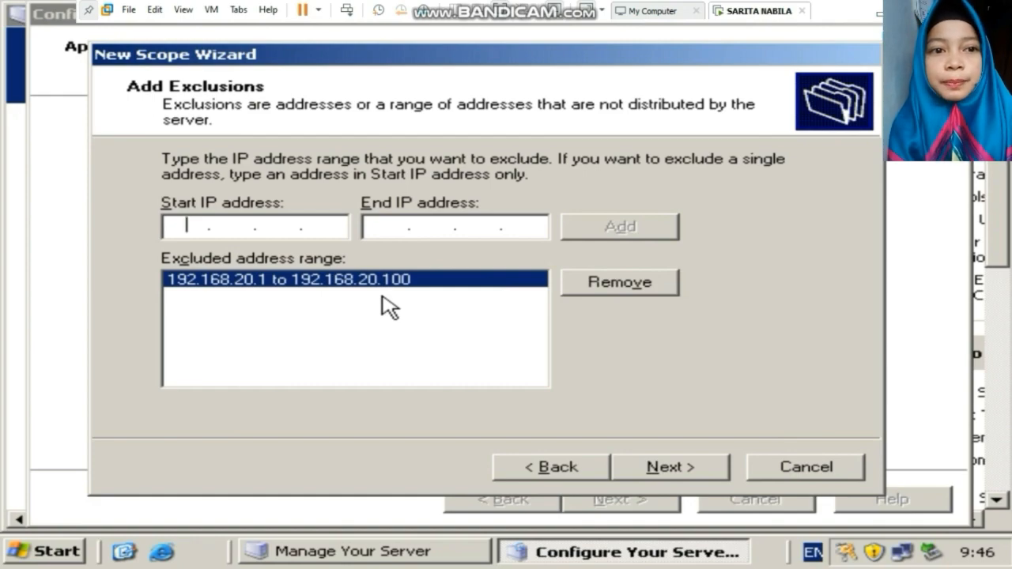
left_click(692, 473)
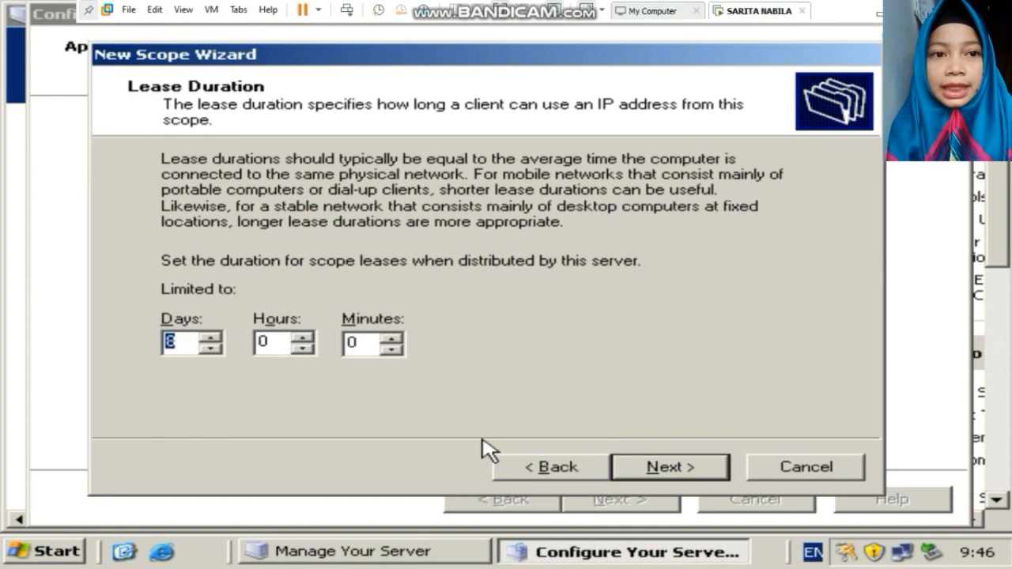
Limit the scope's lease duration to 0 days and 2 hours.
key("BackSpace")
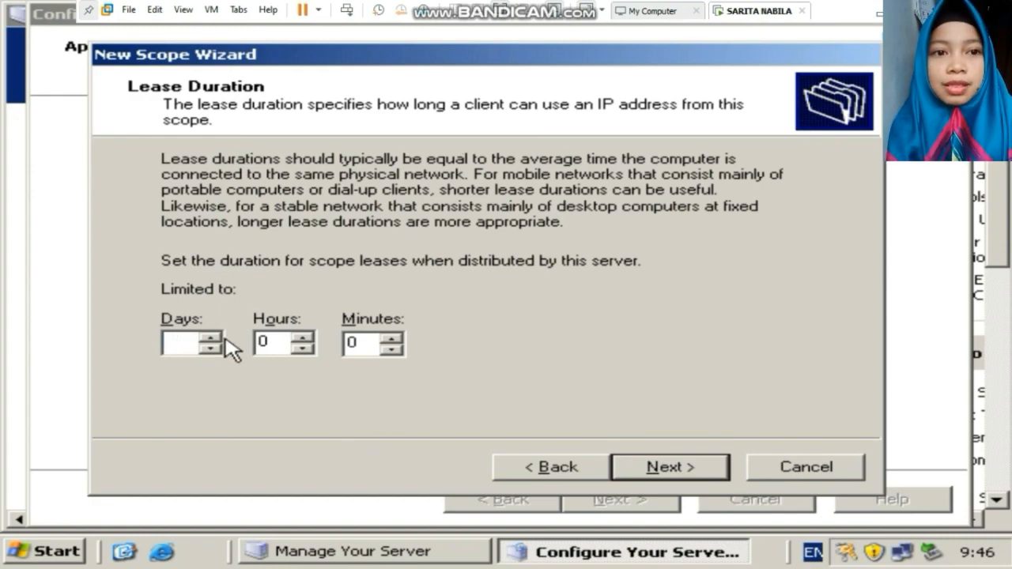
type("0")
left_click(276, 340)
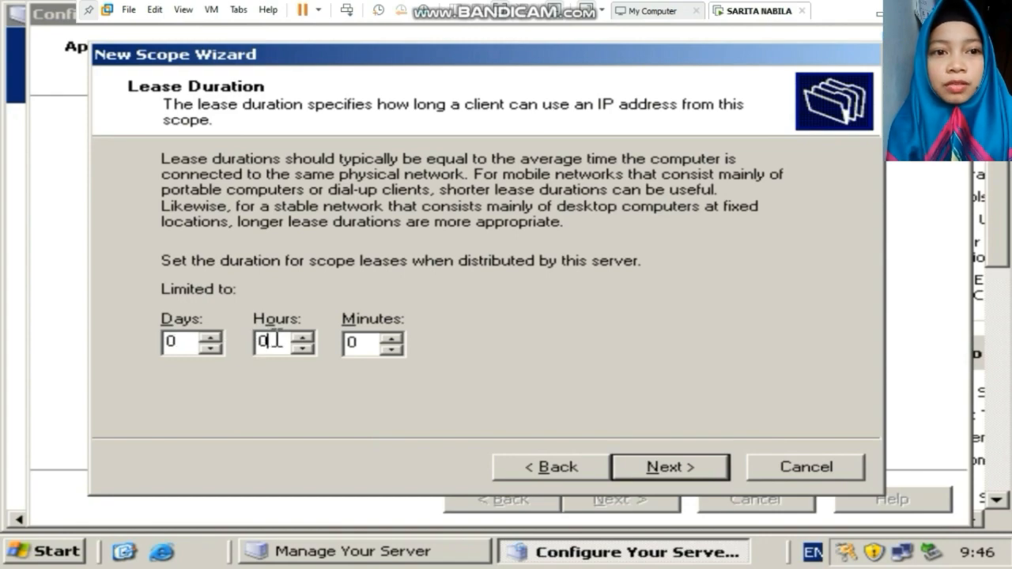
key("BackSpace")
type("2")
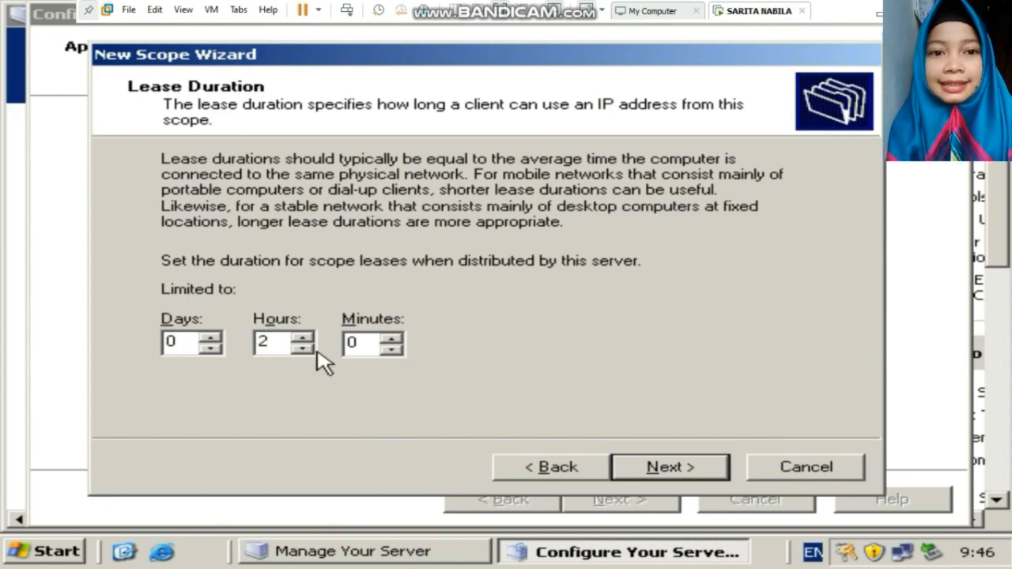
left_click(681, 469)
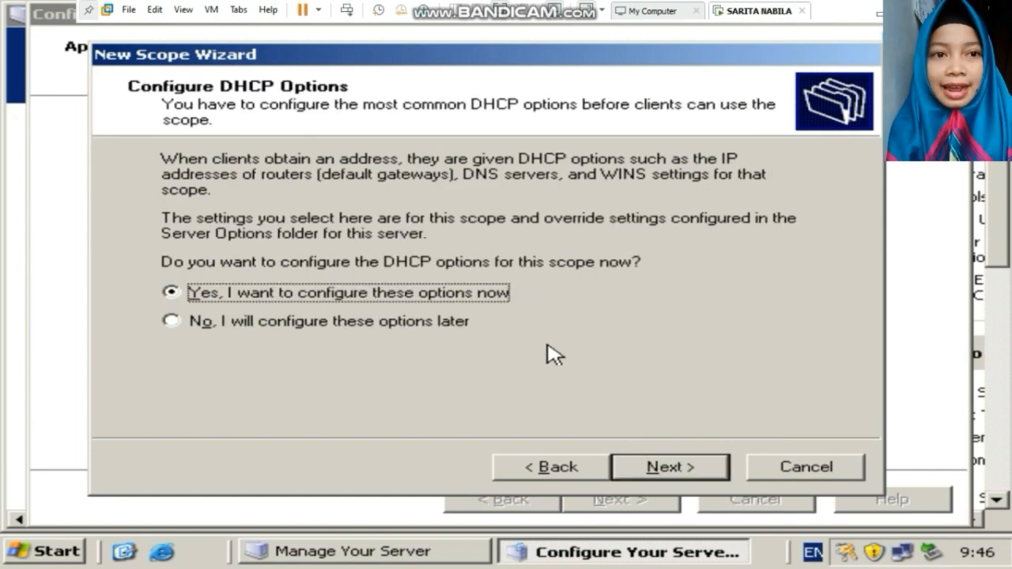
Choose to configure the DHCP options now and add 192.168.20.2 as the scope's default gateway.
left_click(654, 473)
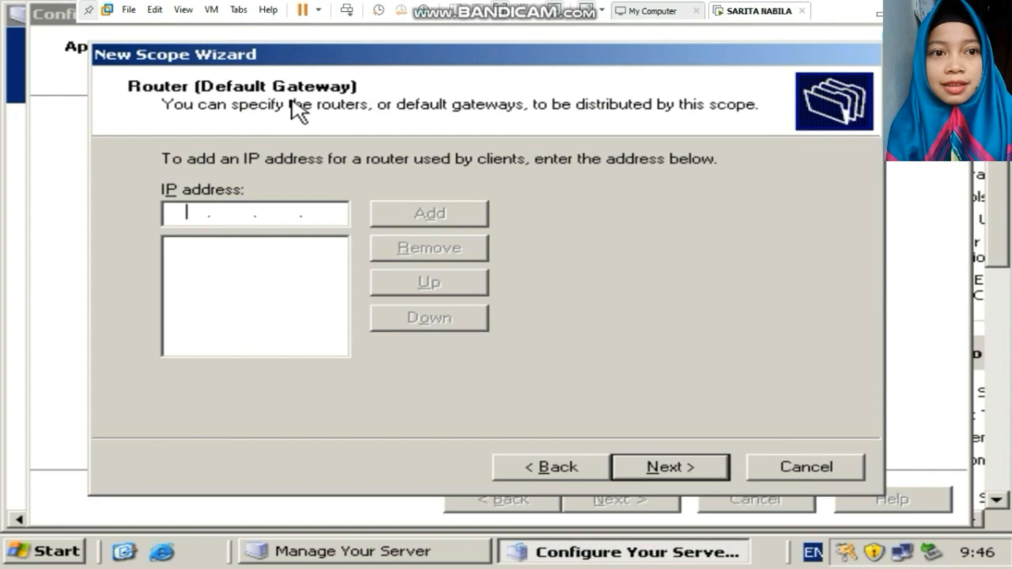
type("192 . 168 . ")
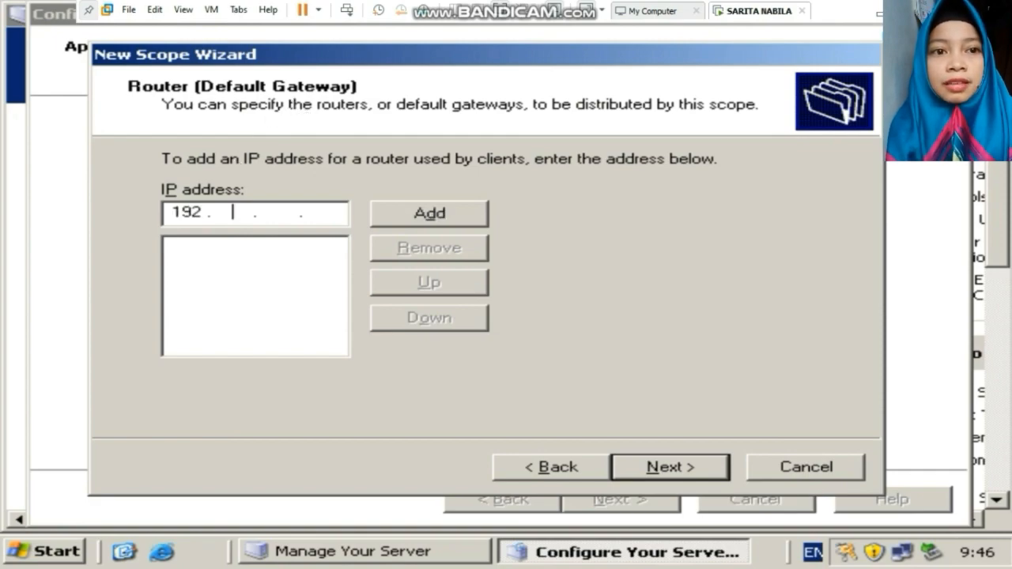
type("20 . ")
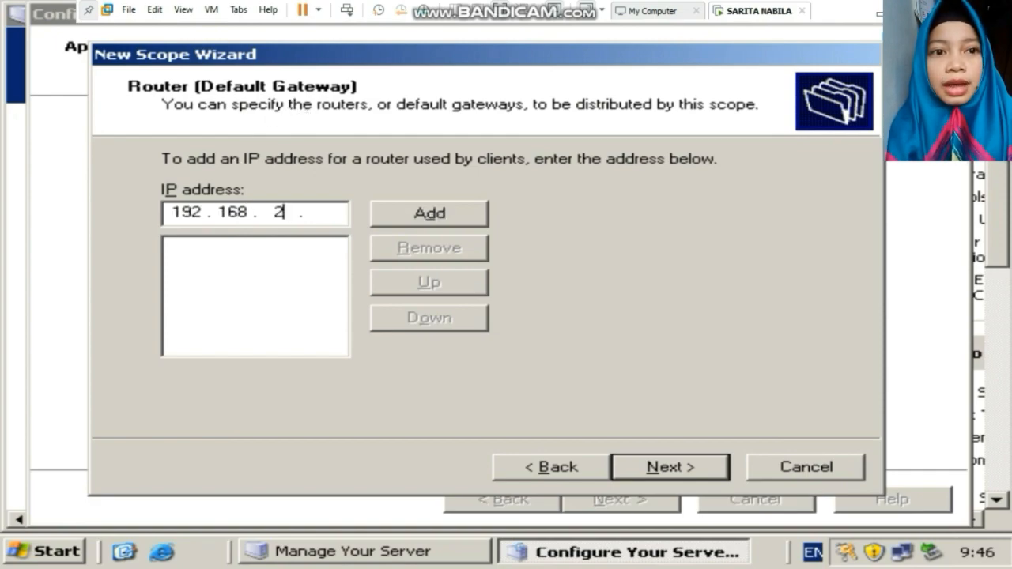
type("2")
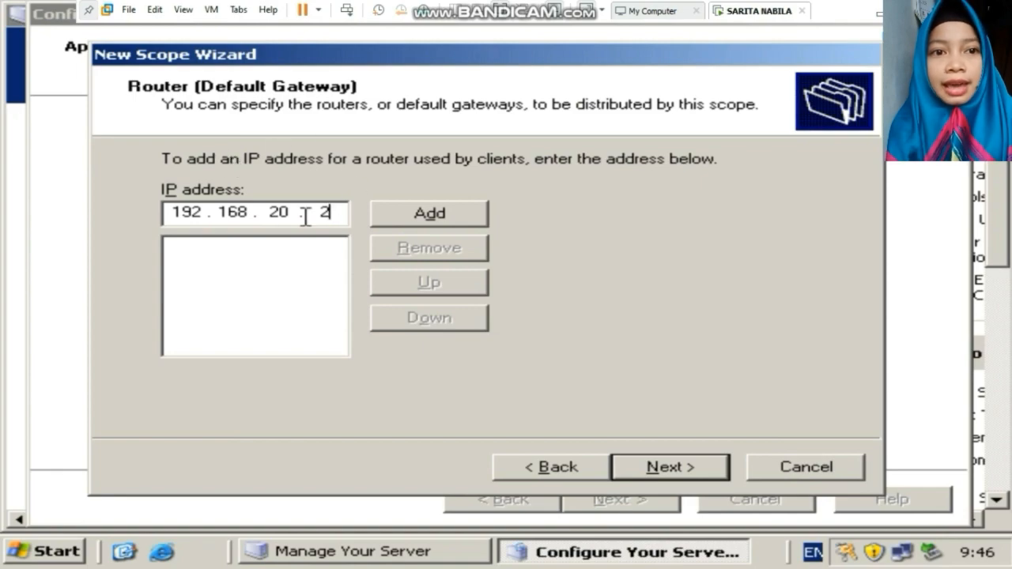
left_click(437, 225)
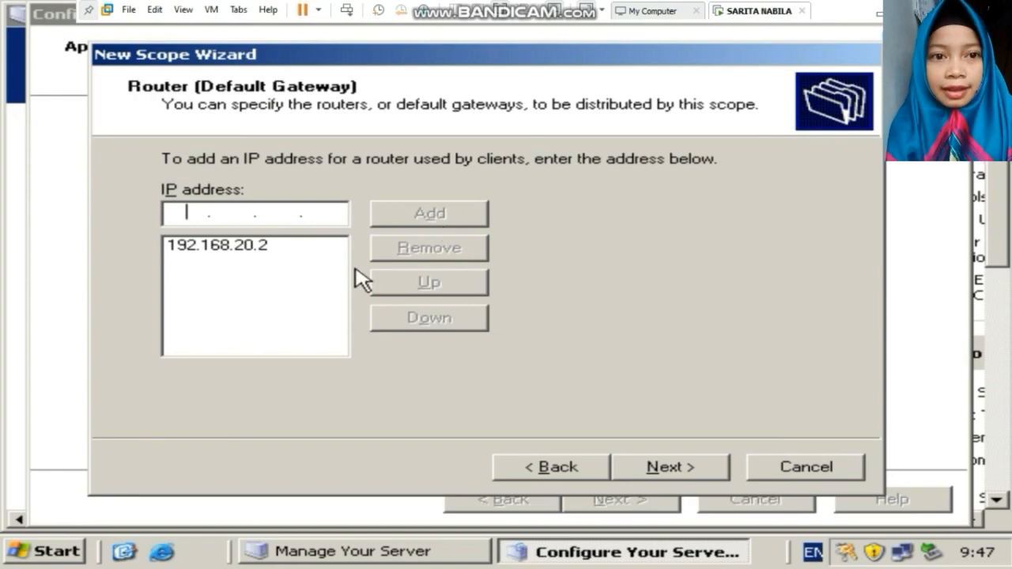
left_click(700, 474)
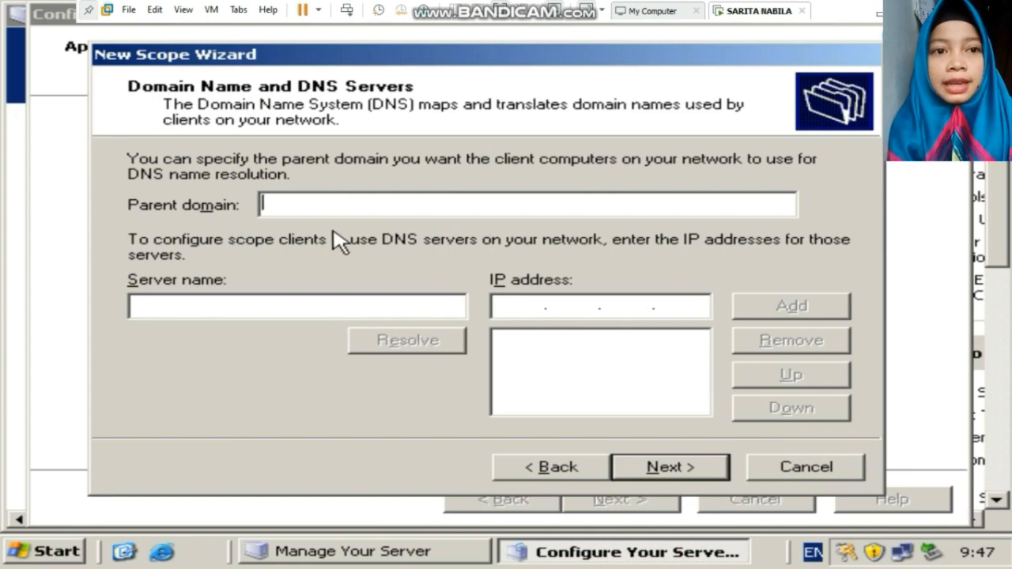
Set the parent domain to BINADARMA.COM and add the DNS server 192.168.20.1 by resolving this server's name.
type("Bl")
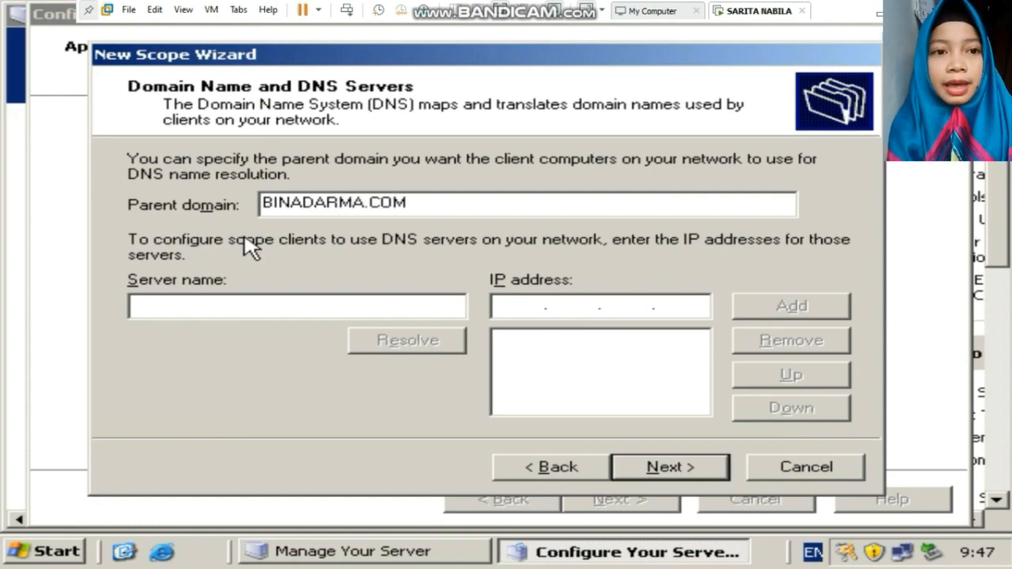
left_click(207, 298)
type("SARITA_NABILA")
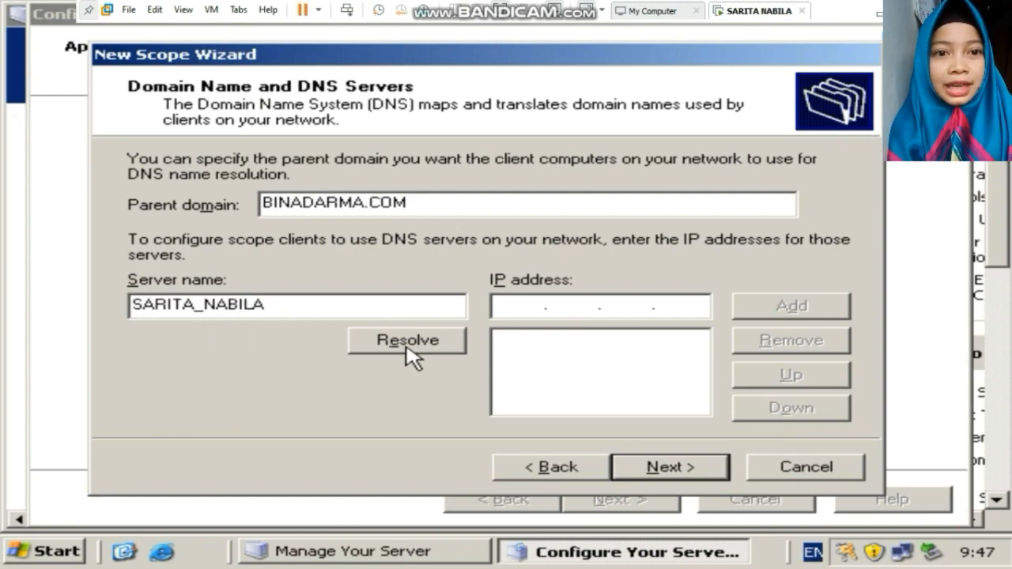
left_click(406, 346)
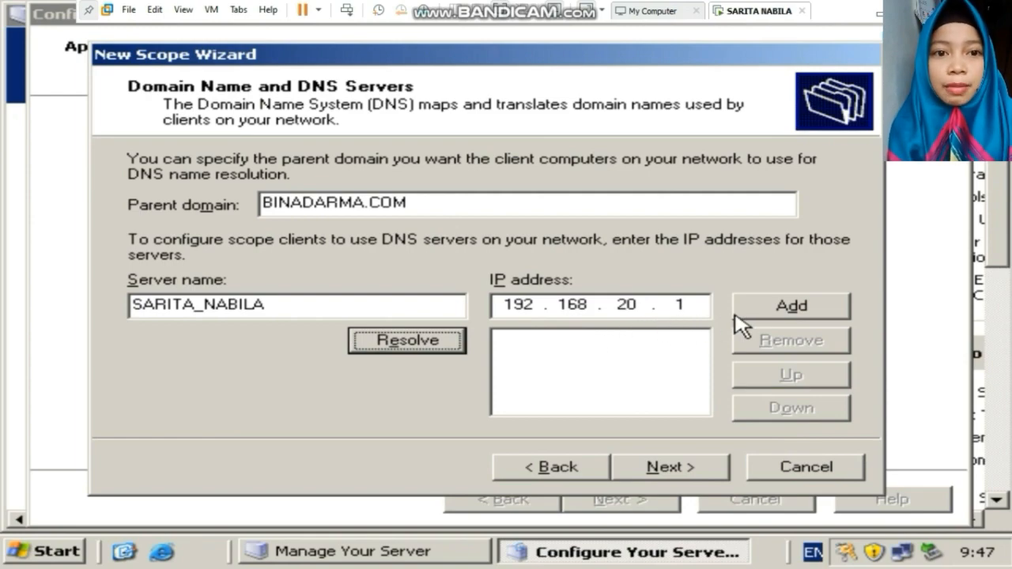
left_click(771, 317)
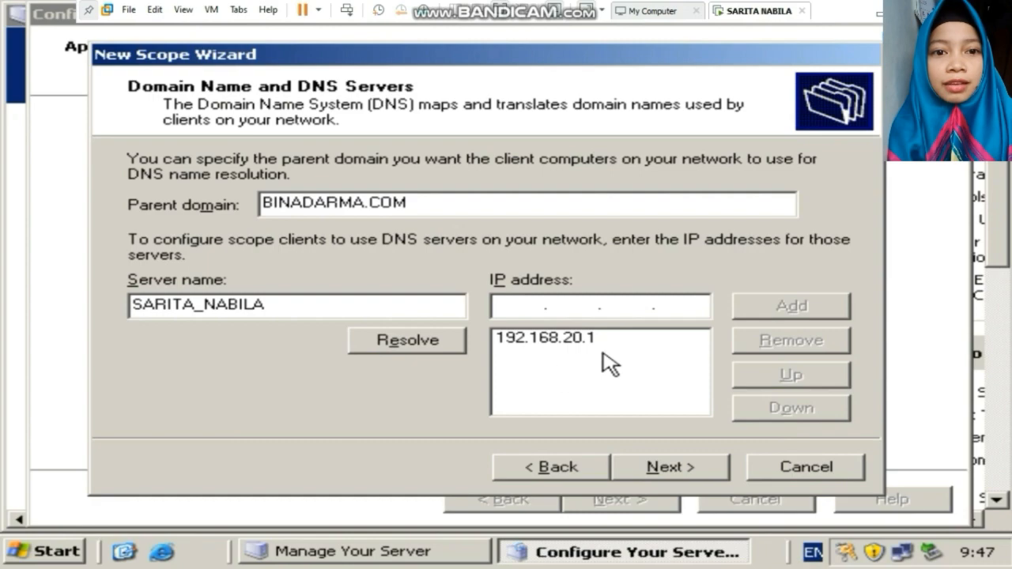
left_click(661, 470)
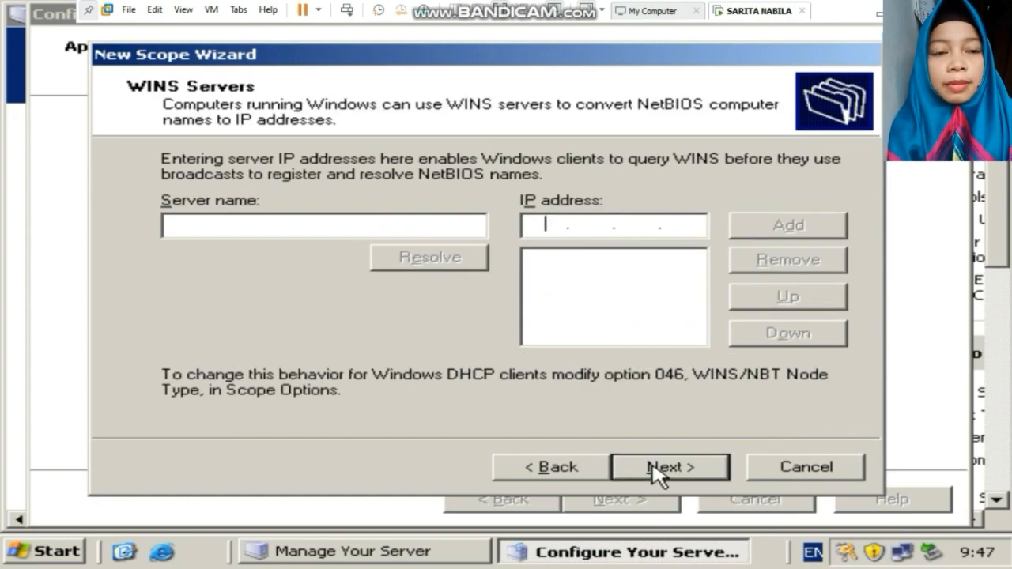
Resolve this server's name for WINS and add 192.168.20.1 as the scope's WINS server.
left_click(239, 228)
type("SARITA_NABILA")
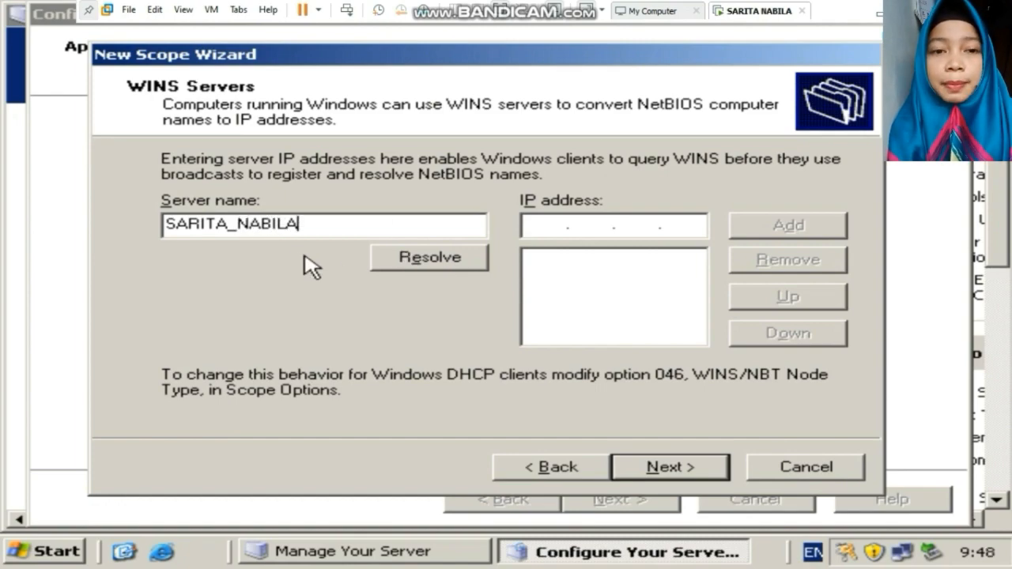
left_click(408, 266)
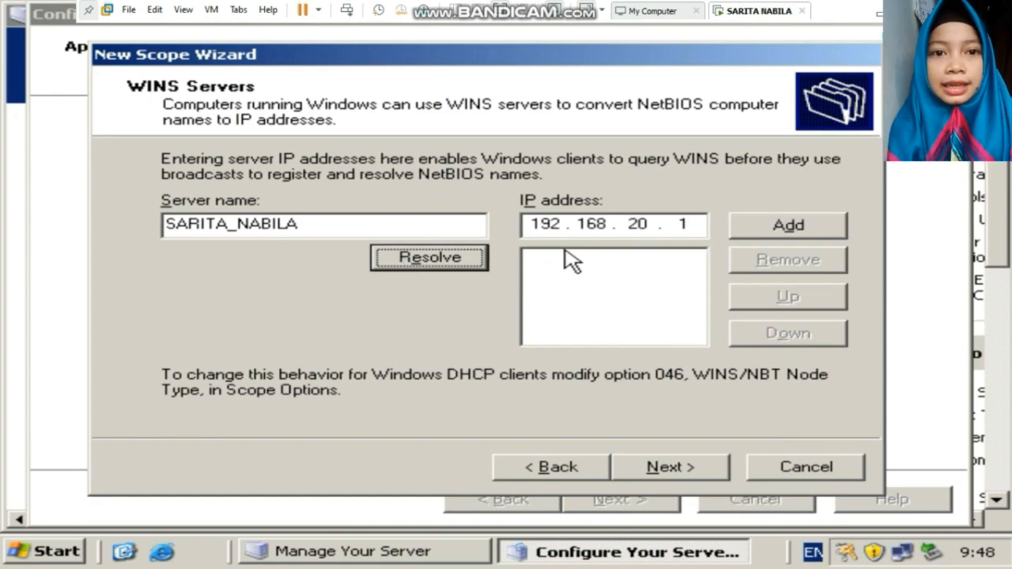
left_click(783, 229)
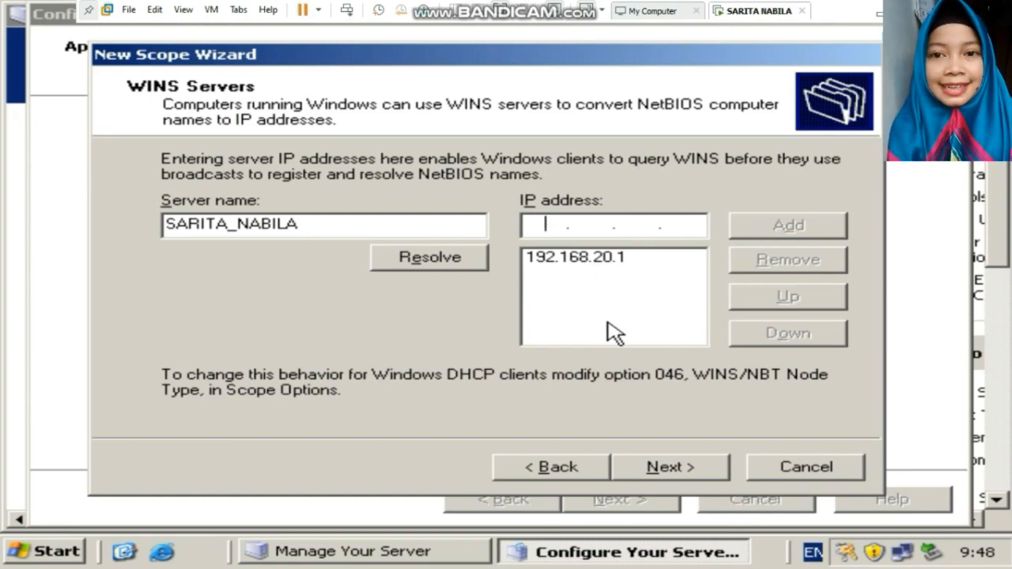
left_click(664, 471)
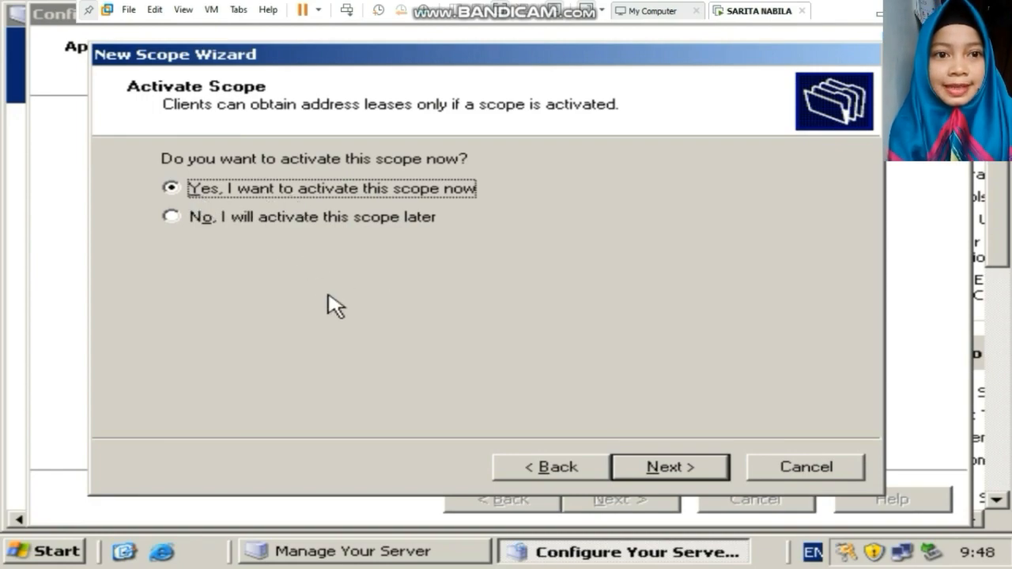
Activate the scope immediately and finish both the scope and the server configuration wizards.
left_click(685, 474)
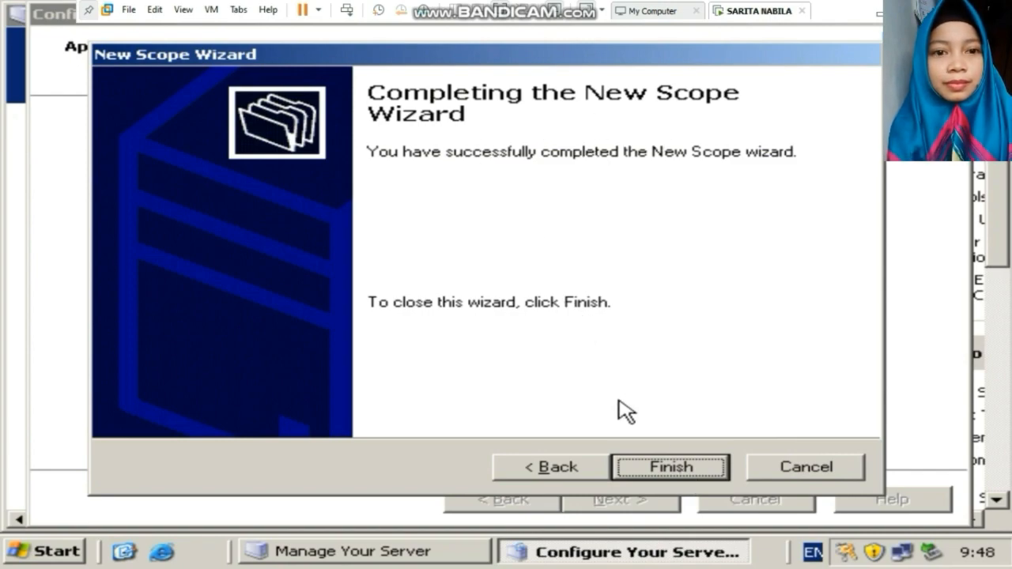
left_click(656, 473)
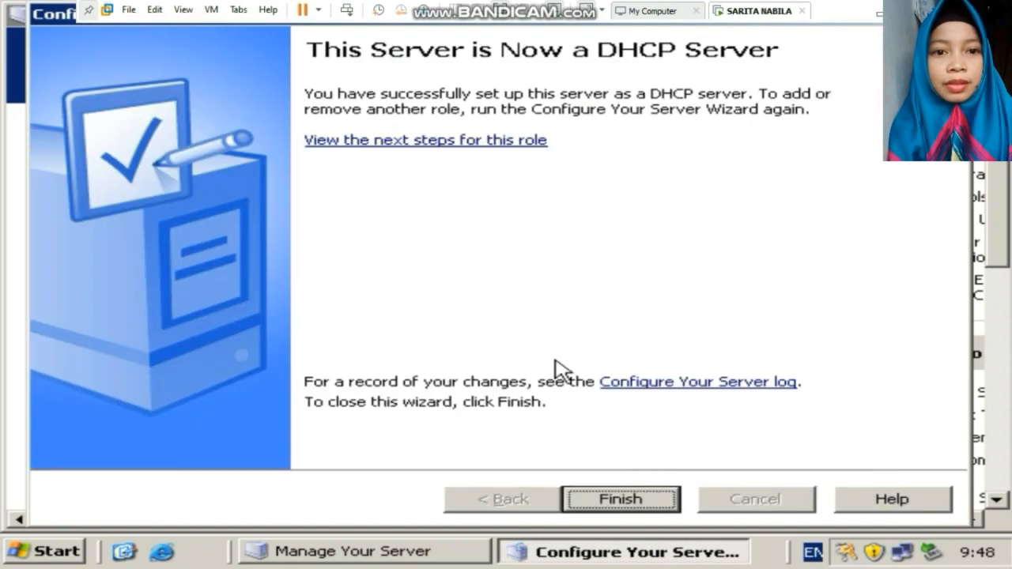
left_click(605, 499)
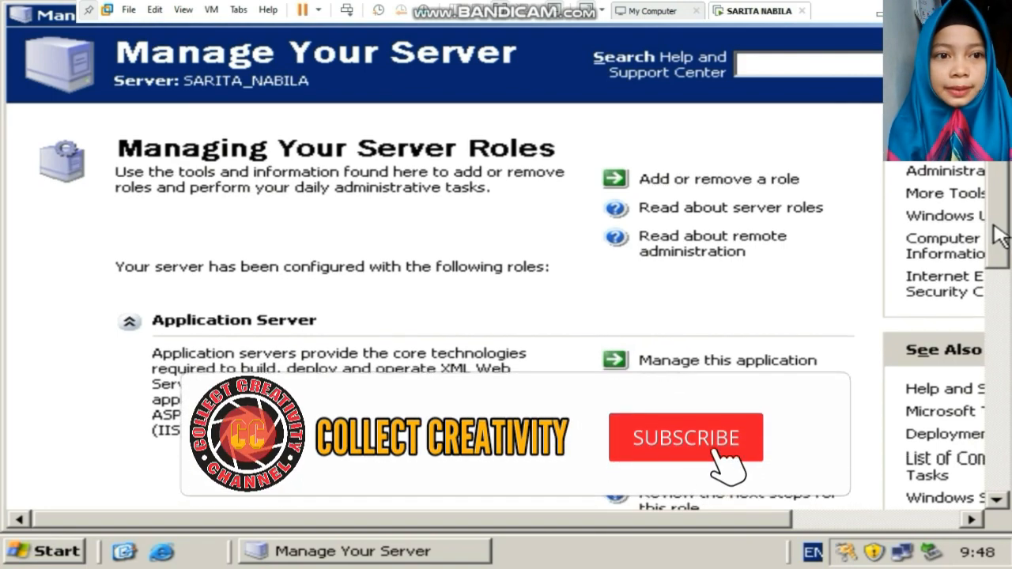
Examine the new scope's contents in the DHCP management console, widening the tree to read full names, and close the server management windows.
scroll(999, 261, "down", 5)
left_click_drag(1000, 284, 1004, 401)
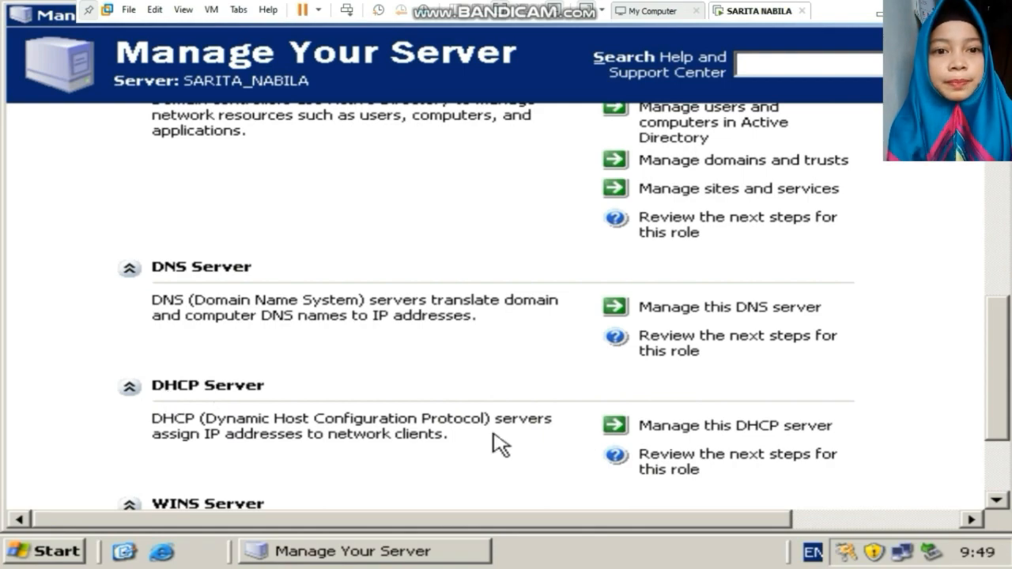
left_click(653, 431)
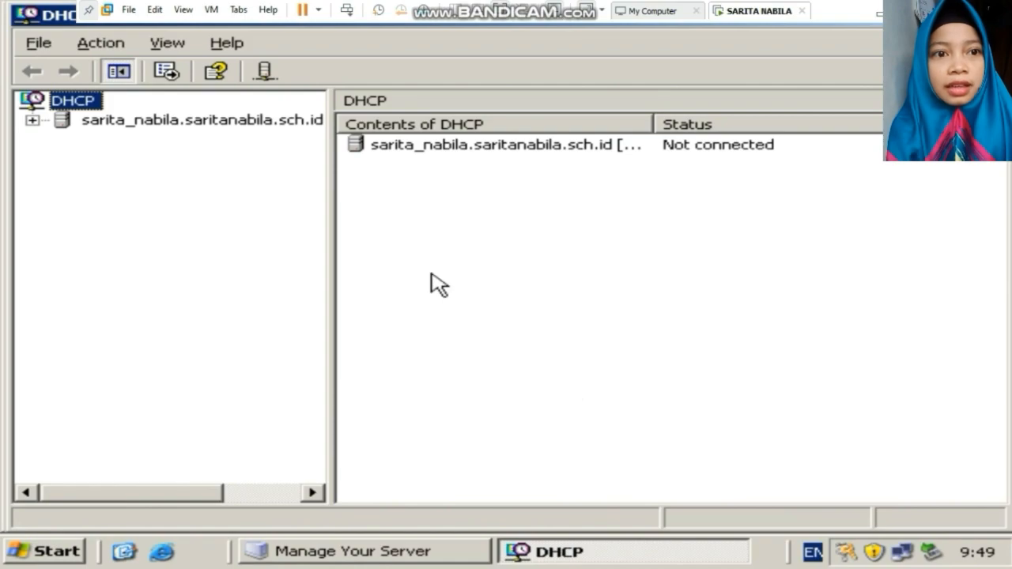
double_click(234, 123)
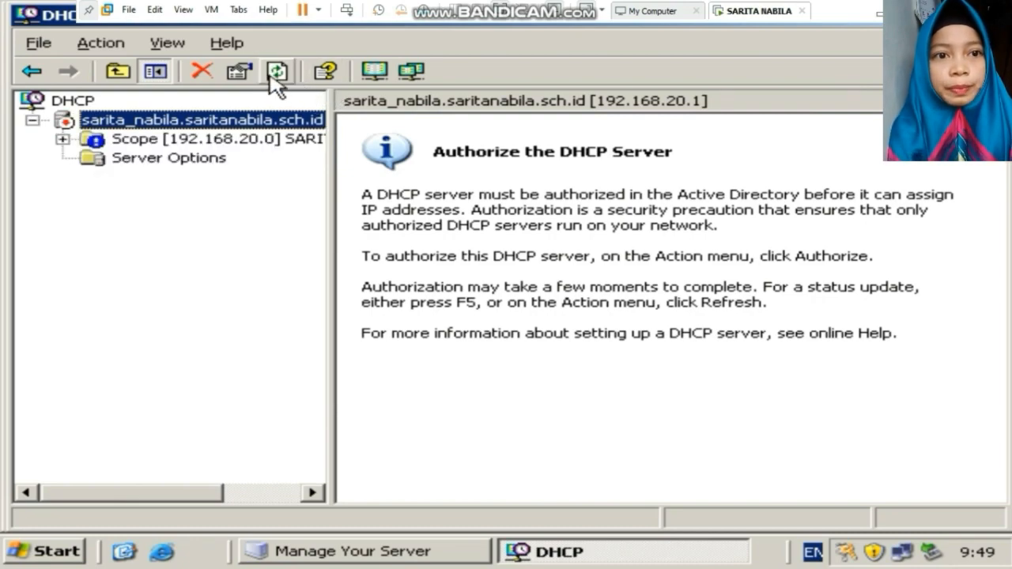
double_click(215, 131)
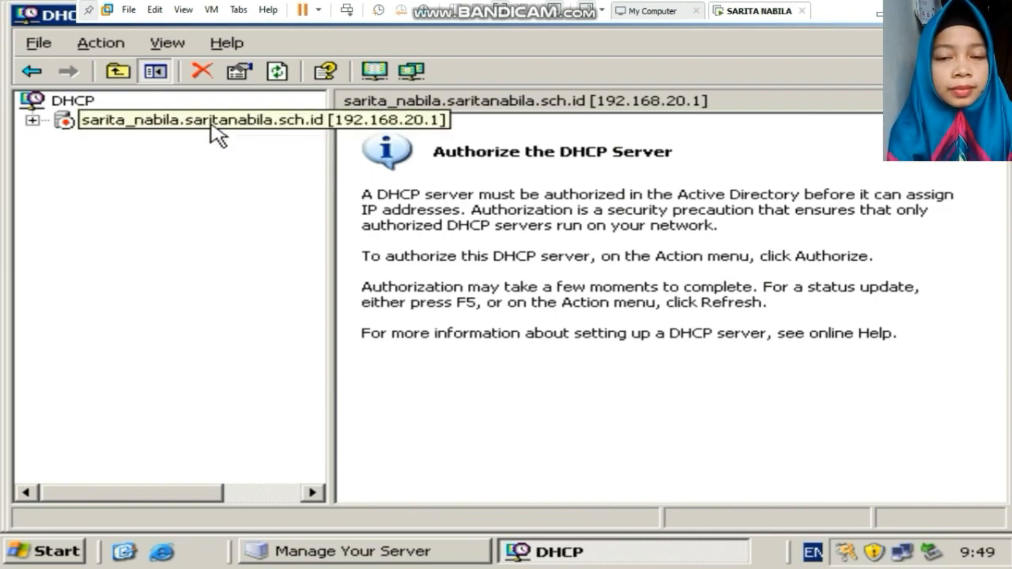
double_click(215, 133)
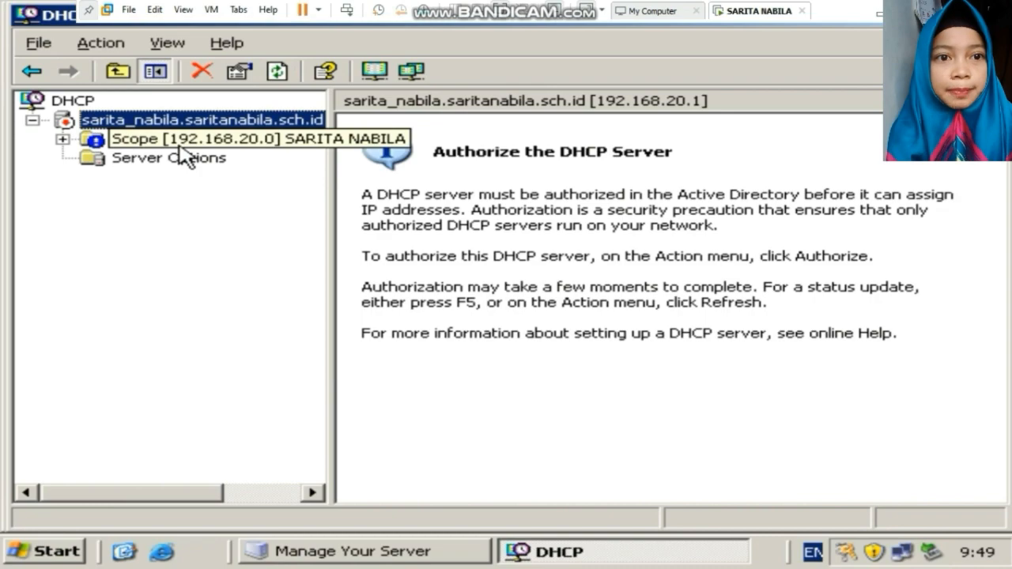
double_click(184, 144)
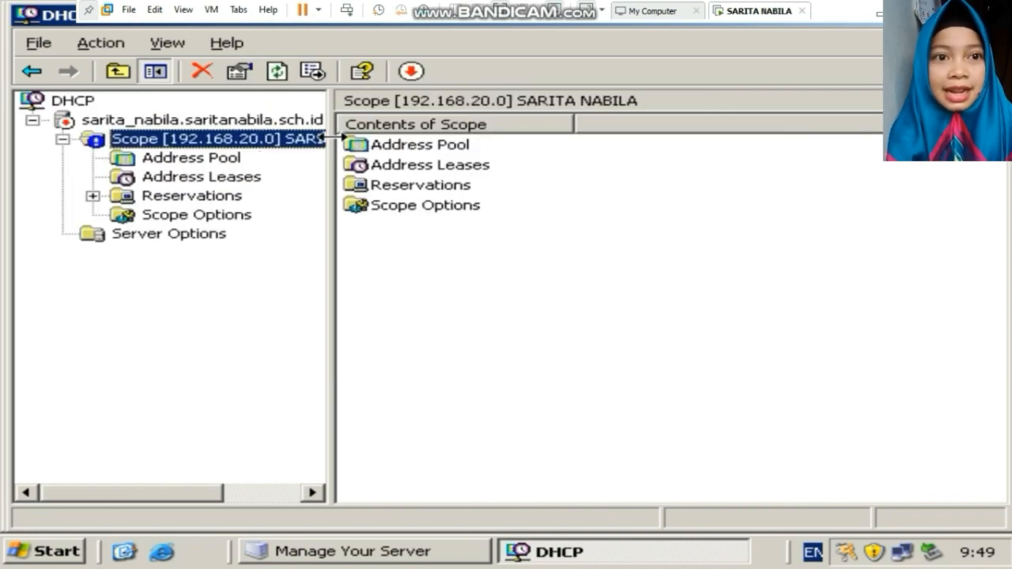
left_click_drag(332, 136, 455, 147)
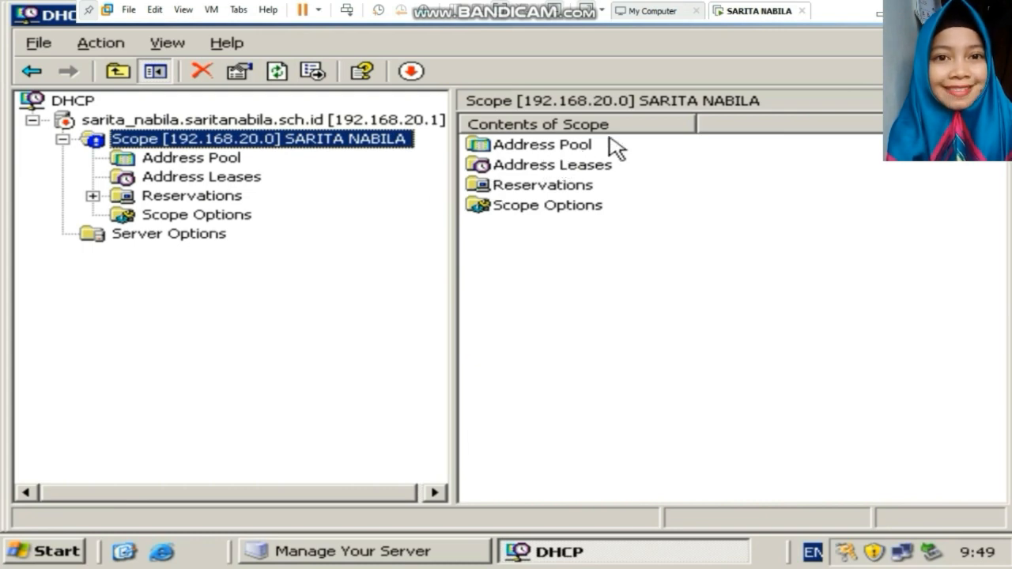
key("alt+F4")
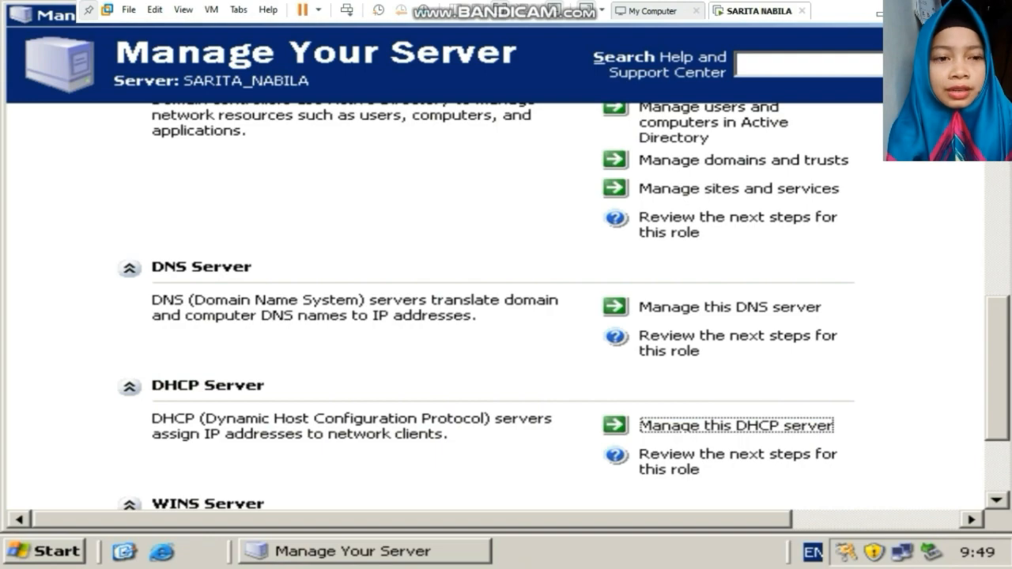
key("alt+F4")
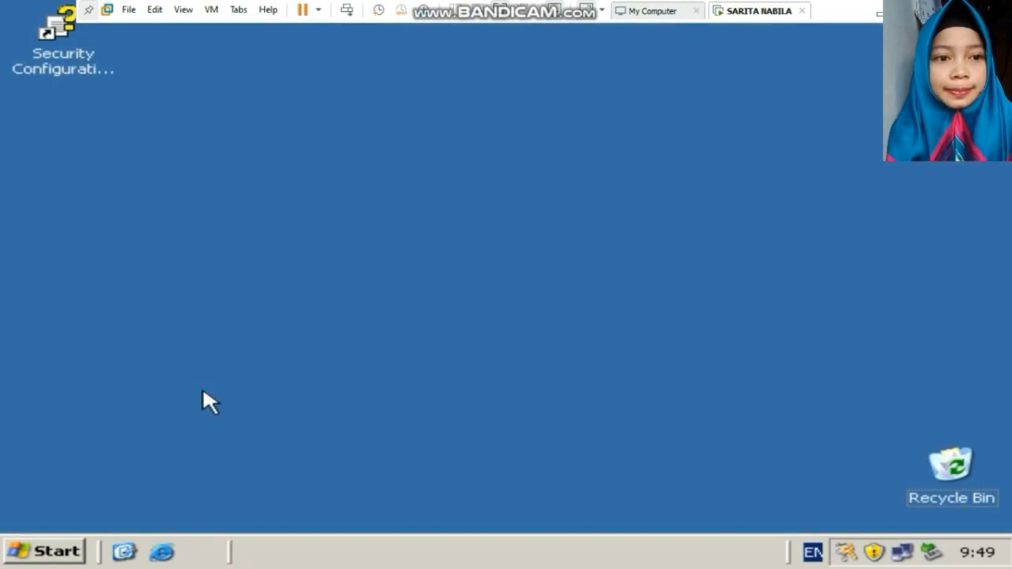
Set the Local Area Connection's Internet Protocol (TCP/IP) to obtain both its IP address and DNS server address automatically, and apply the change.
left_click(50, 554)
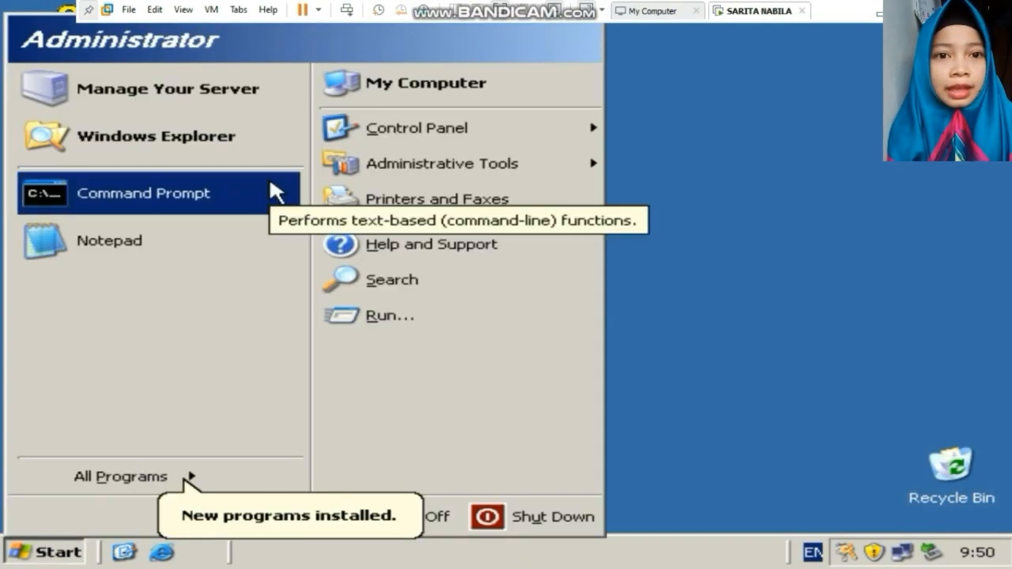
mouse_move(435, 127)
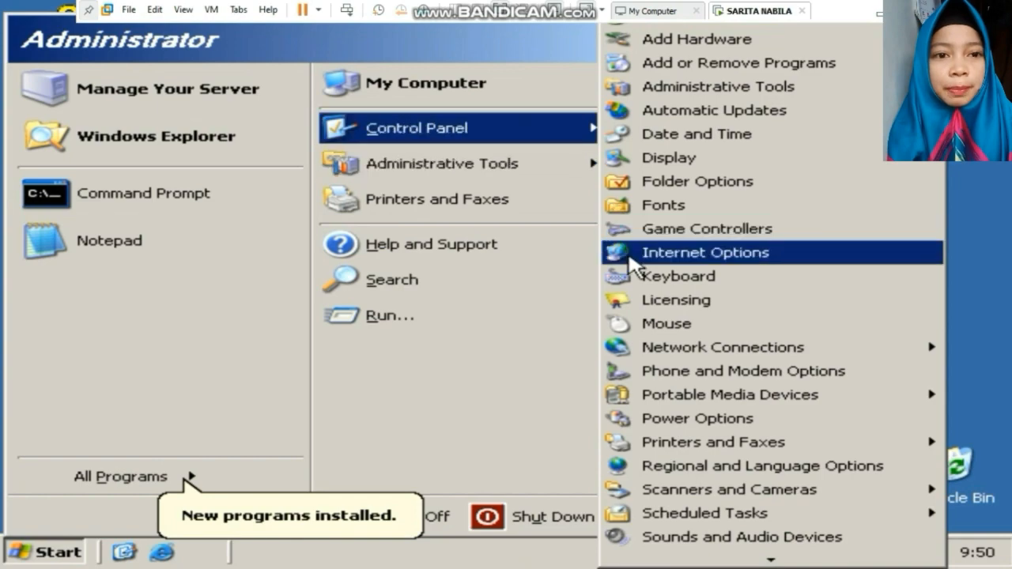
mouse_move(709, 354)
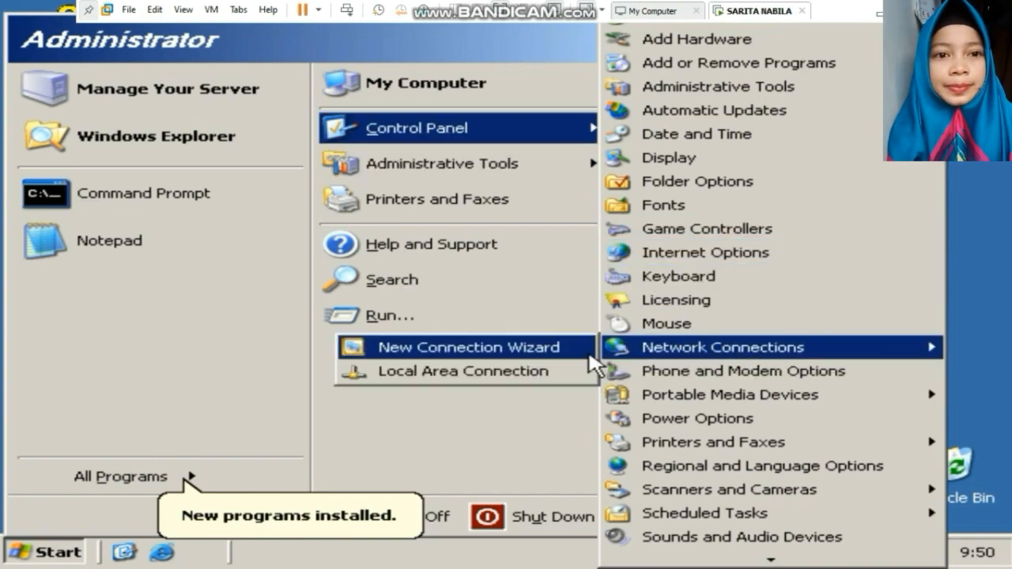
left_click(440, 376)
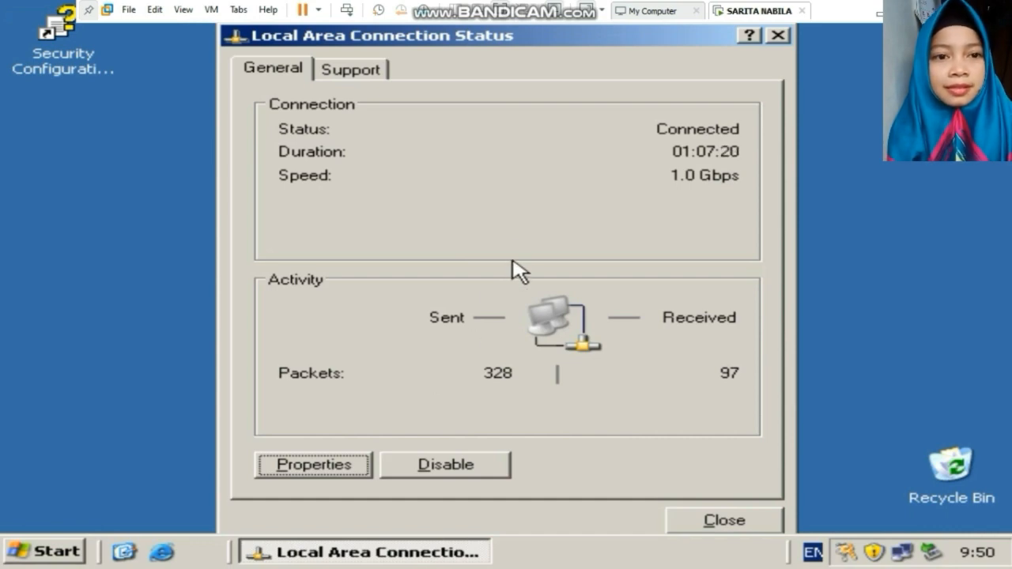
left_click(306, 468)
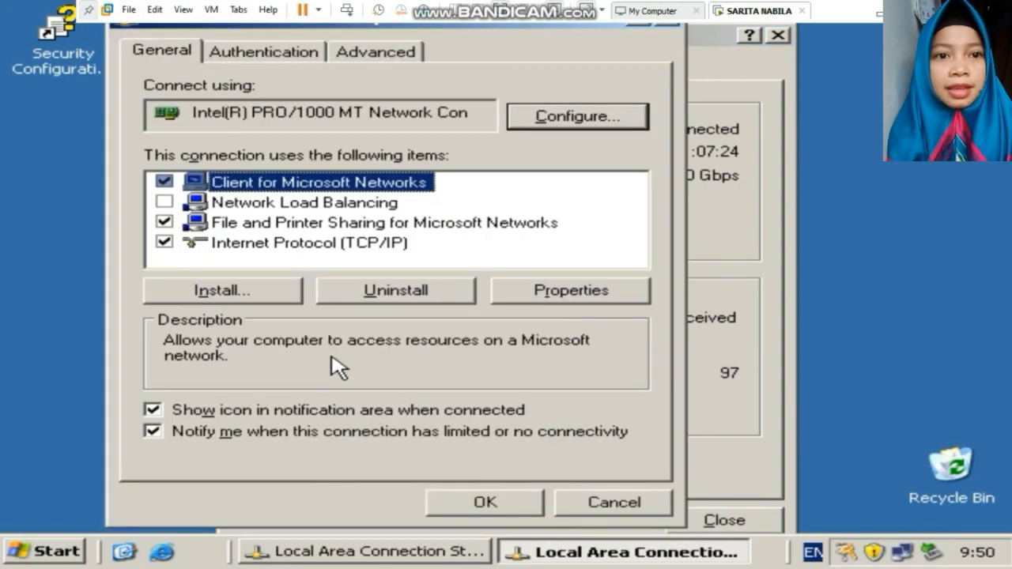
left_click(388, 249)
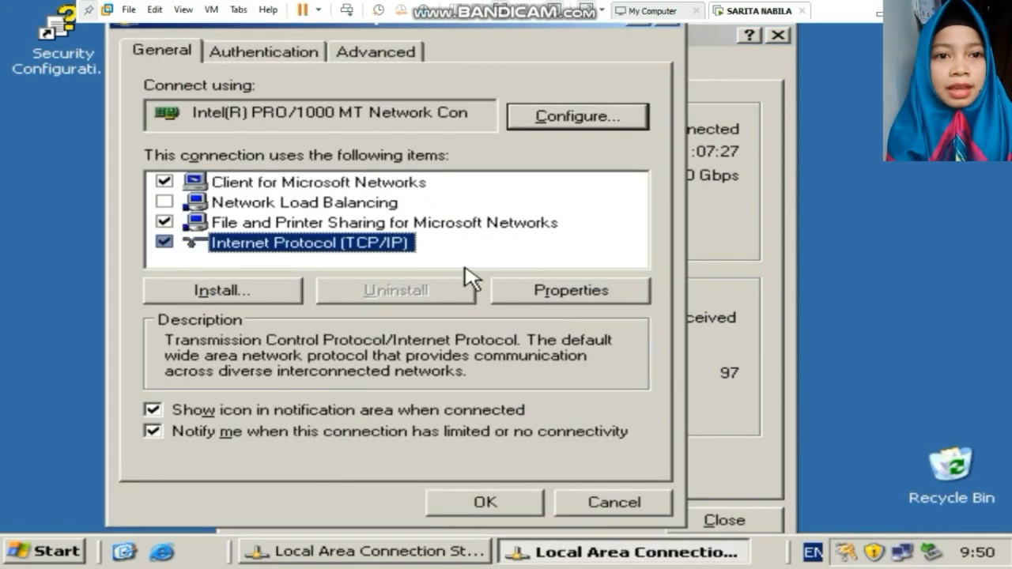
left_click(532, 292)
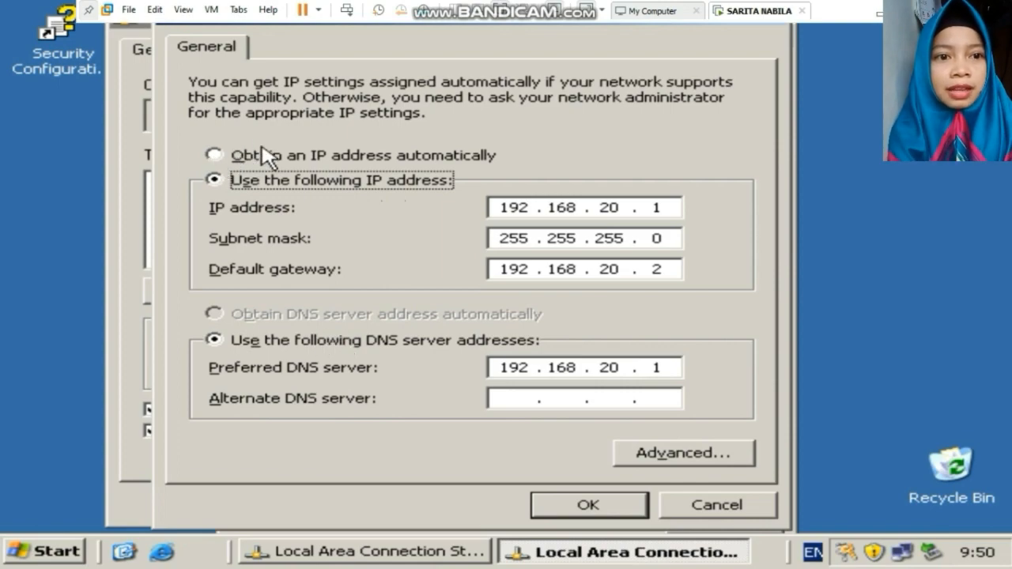
left_click(226, 156)
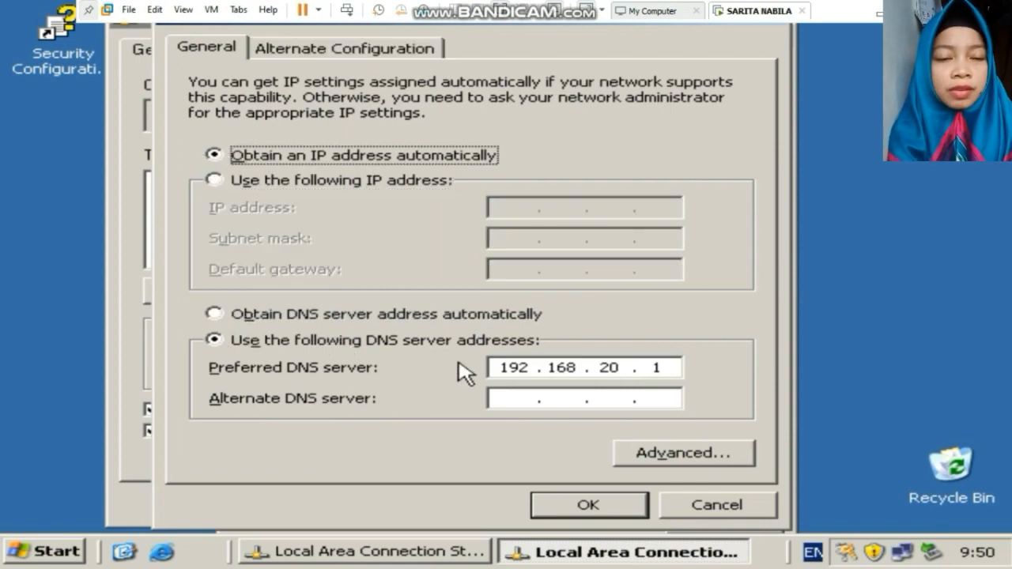
left_click(225, 314)
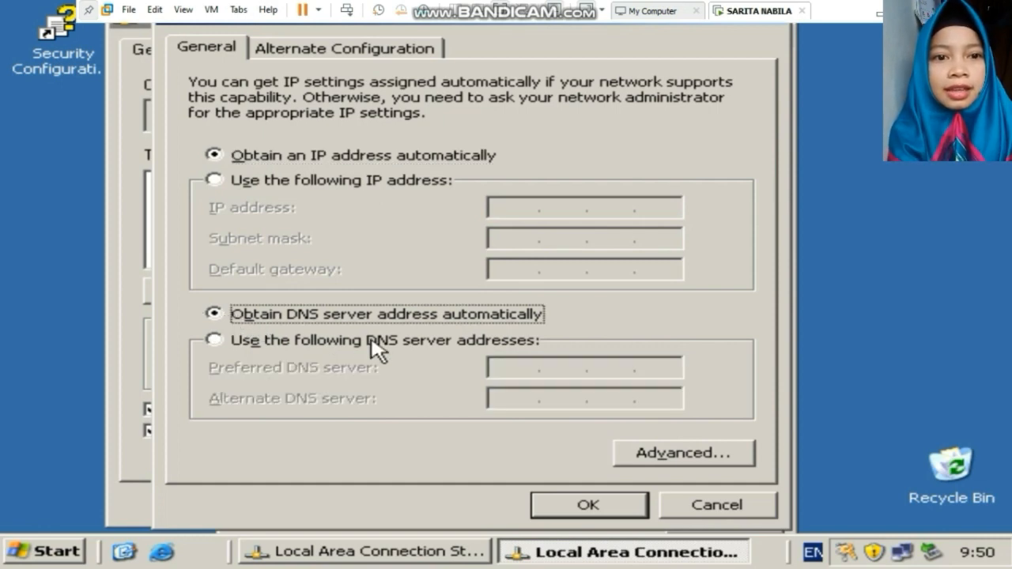
left_click(561, 509)
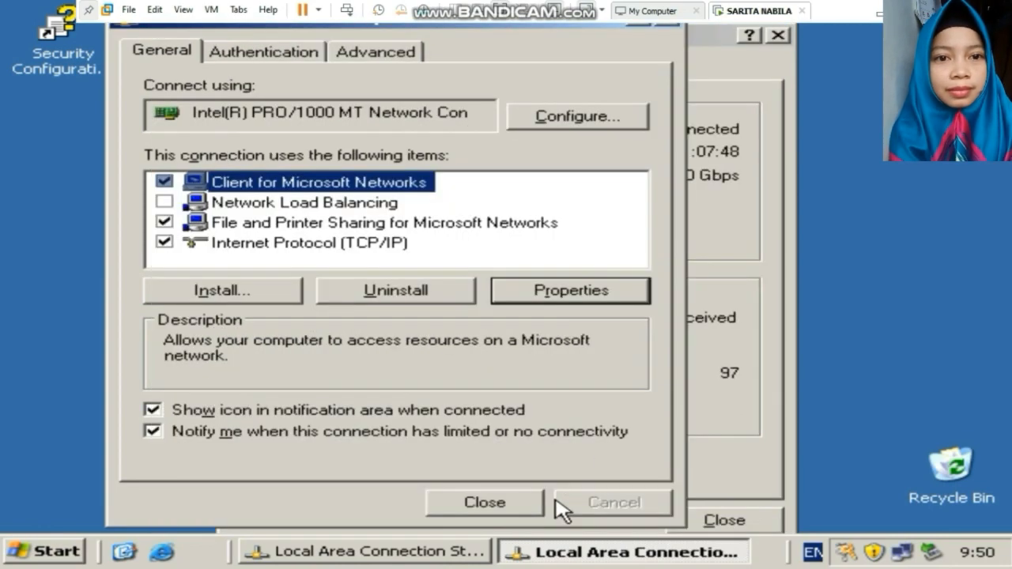
left_click(488, 501)
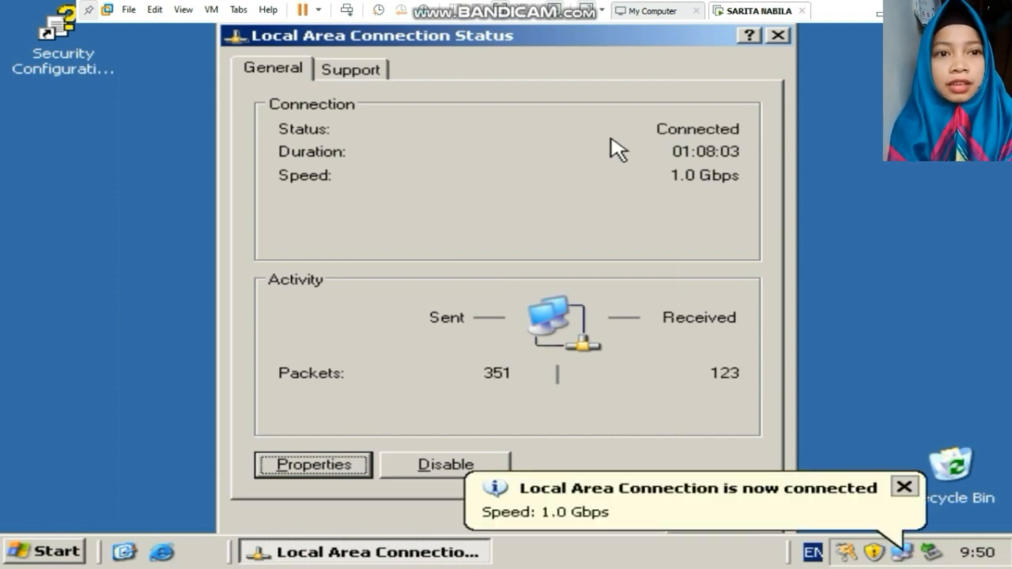
Check the Local Area Connection's assigned IP address in its status details, then ping 192.168.244.142 from the command prompt.
left_click(367, 75)
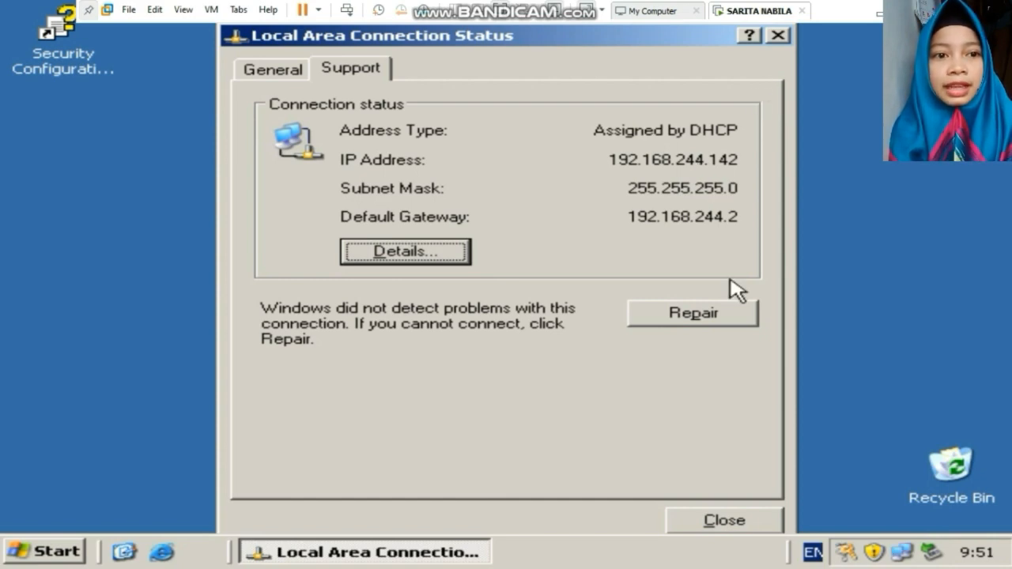
left_click(732, 520)
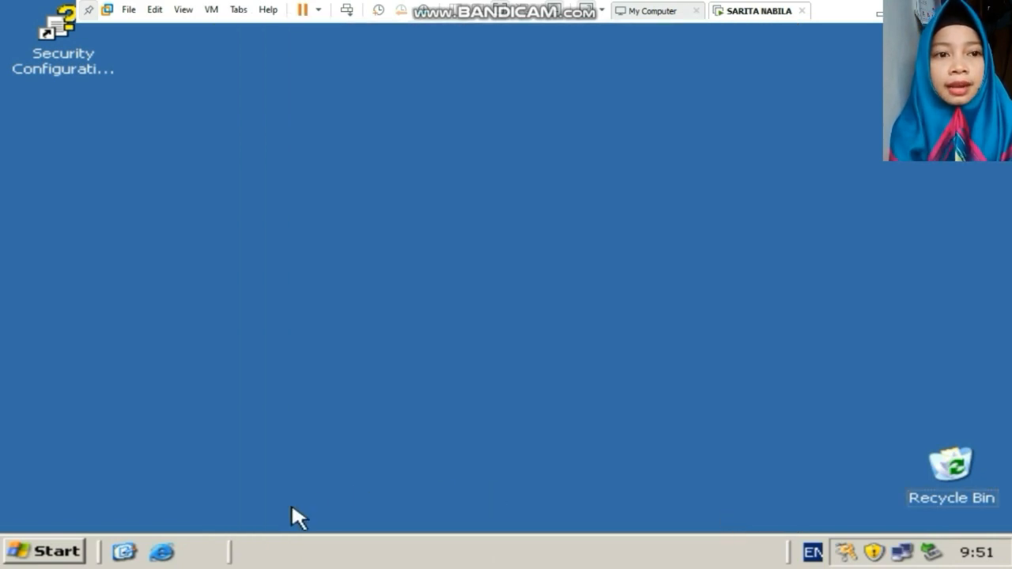
left_click(71, 553)
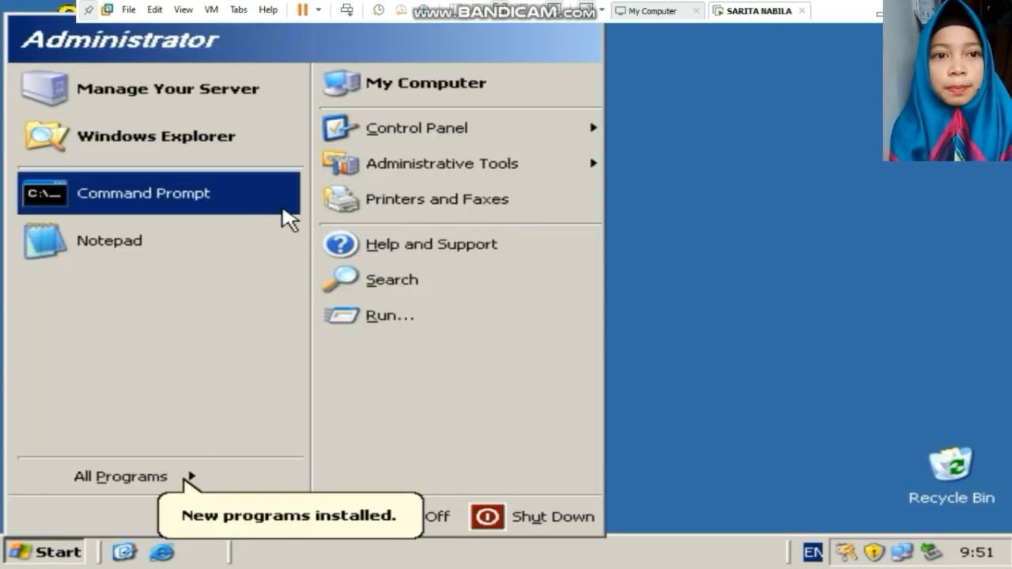
left_click(246, 203)
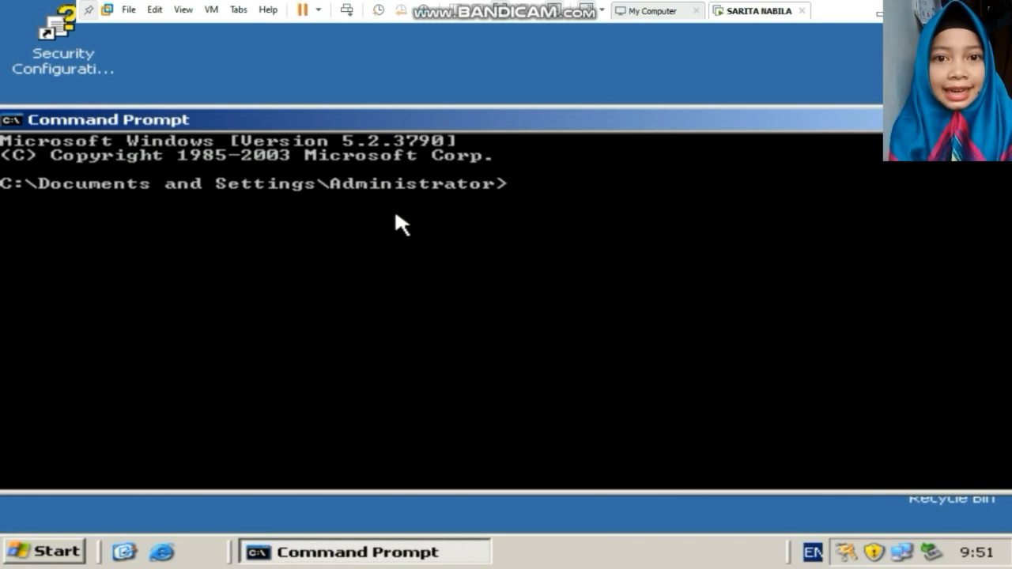
type("PING")
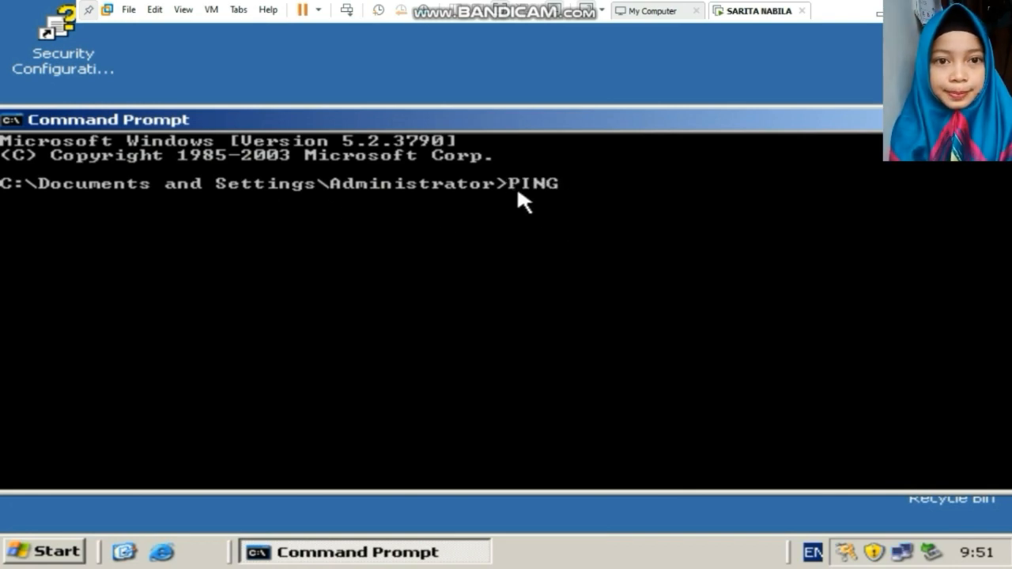
key("BackSpace")
key("BackSpace")
key("BackSpace")
key("BackSpace")
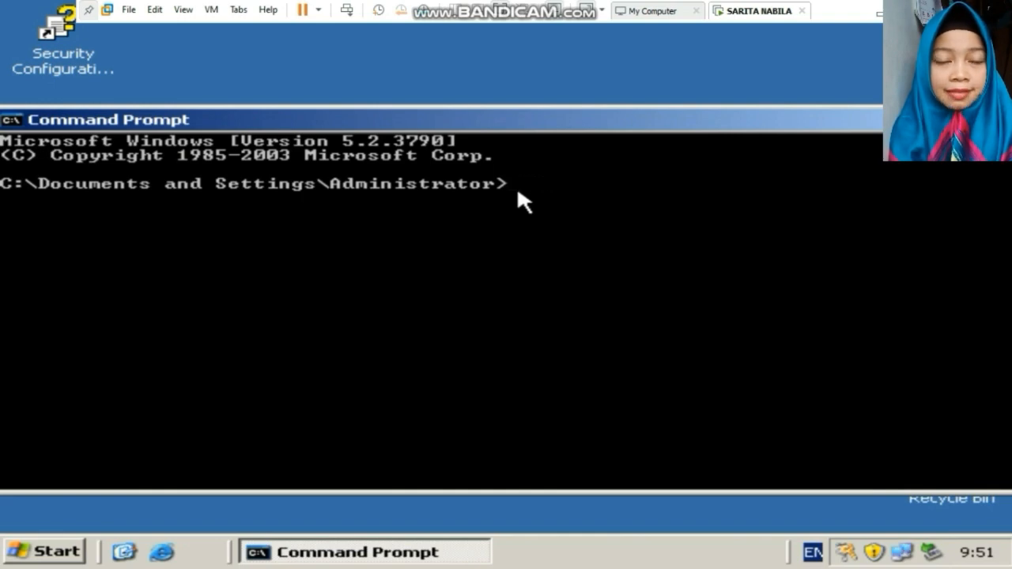
type("ing 1")
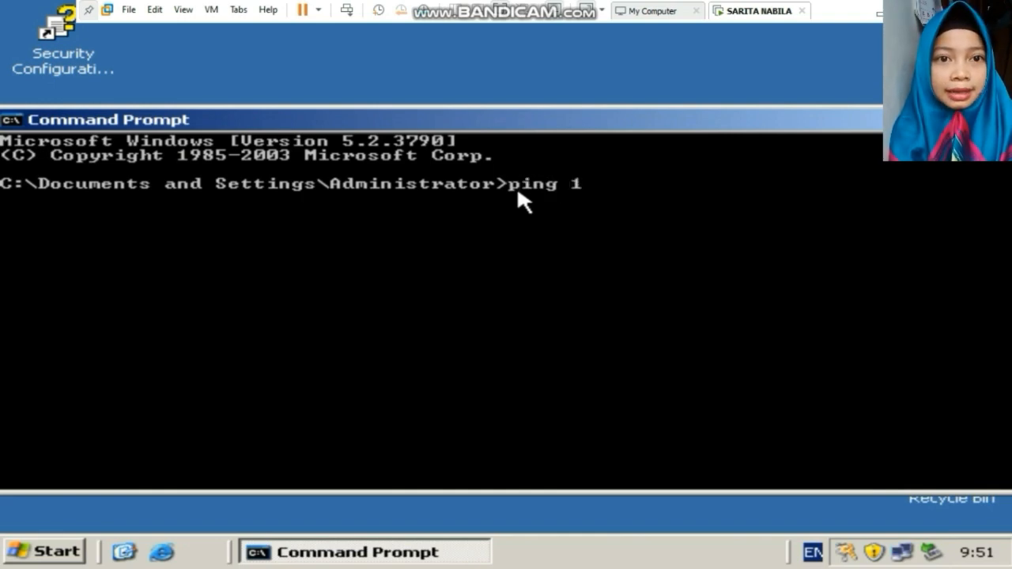
type("92.168")
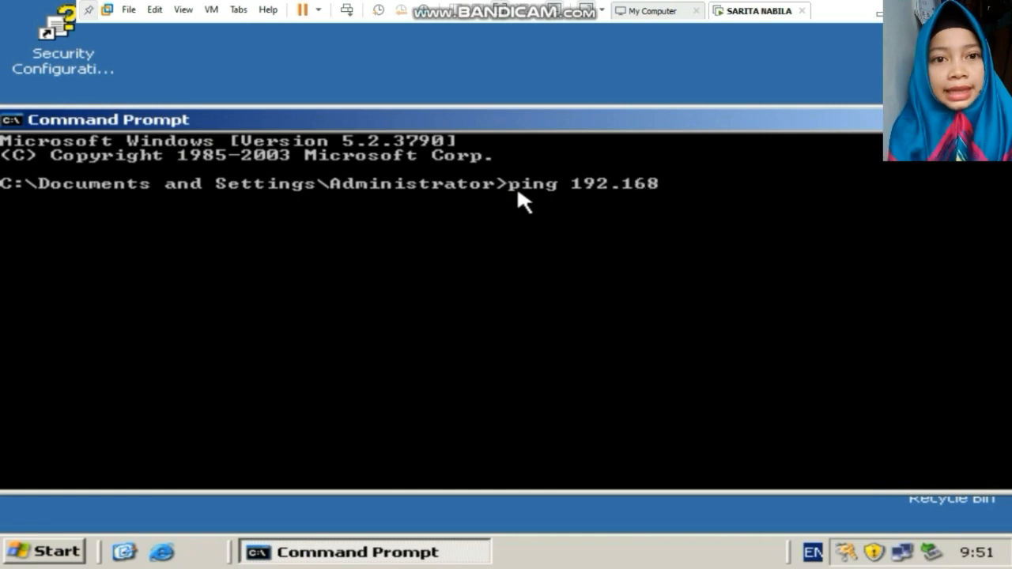
type(".2")
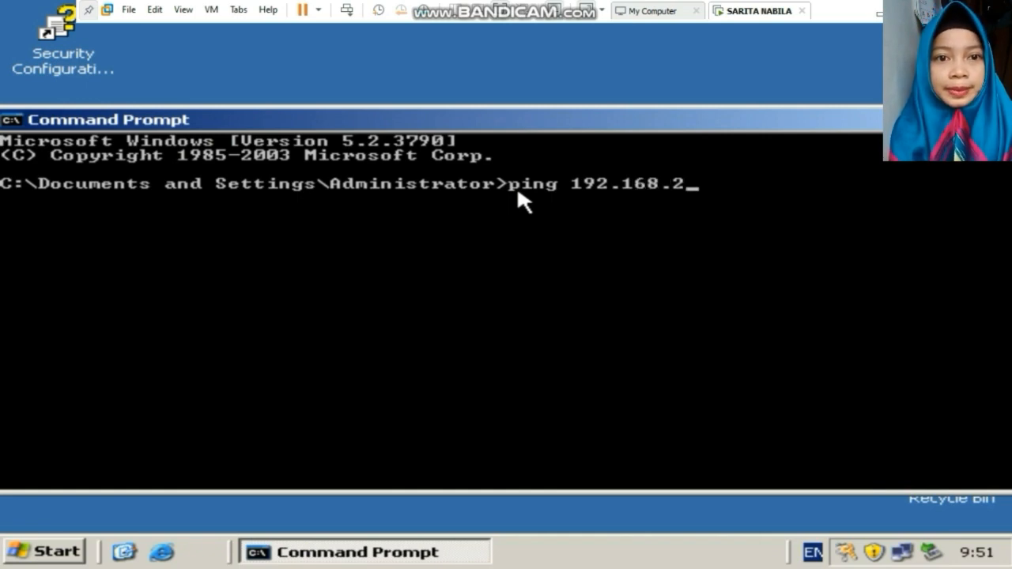
type("44.142")
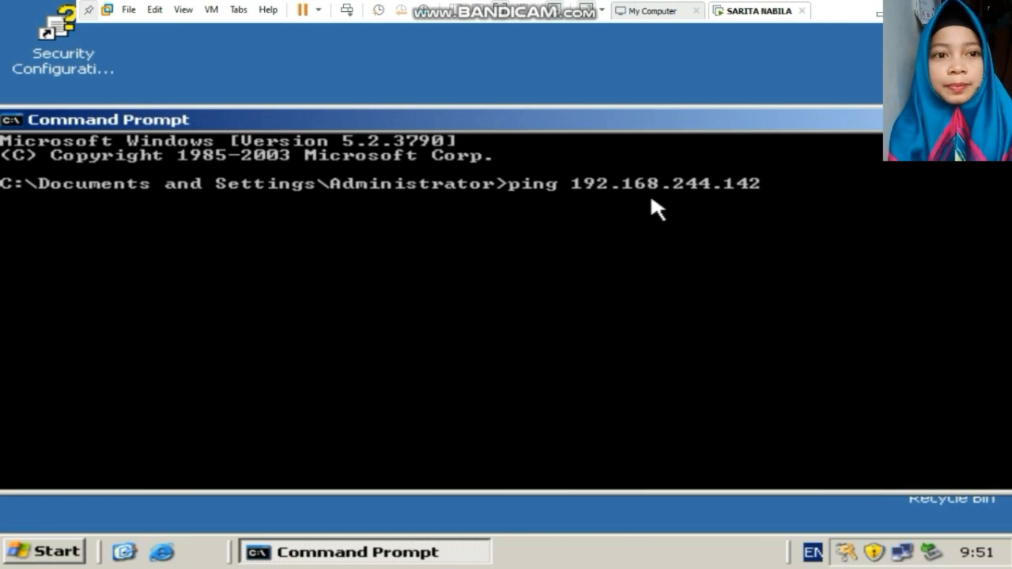
key("Return")
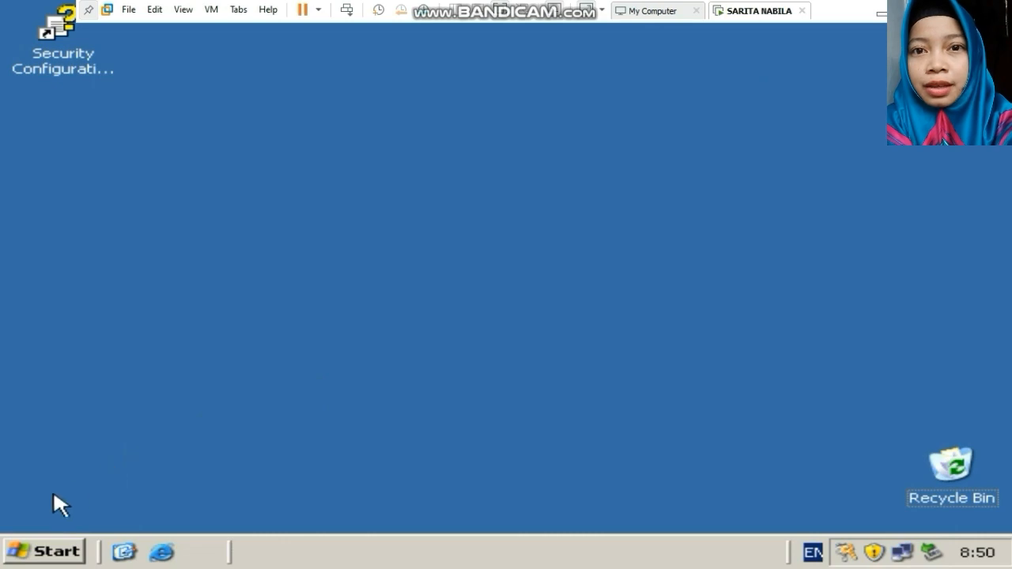
Switch the Local Area Connection's Internet Protocol (TCP/IP) settings to a manually specified IP address.
left_click(62, 558)
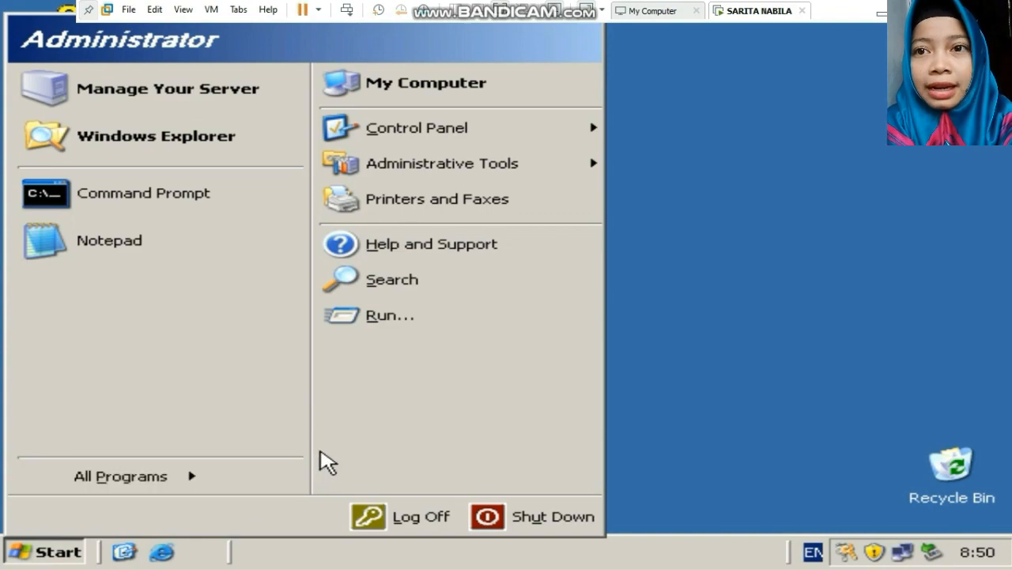
mouse_move(364, 132)
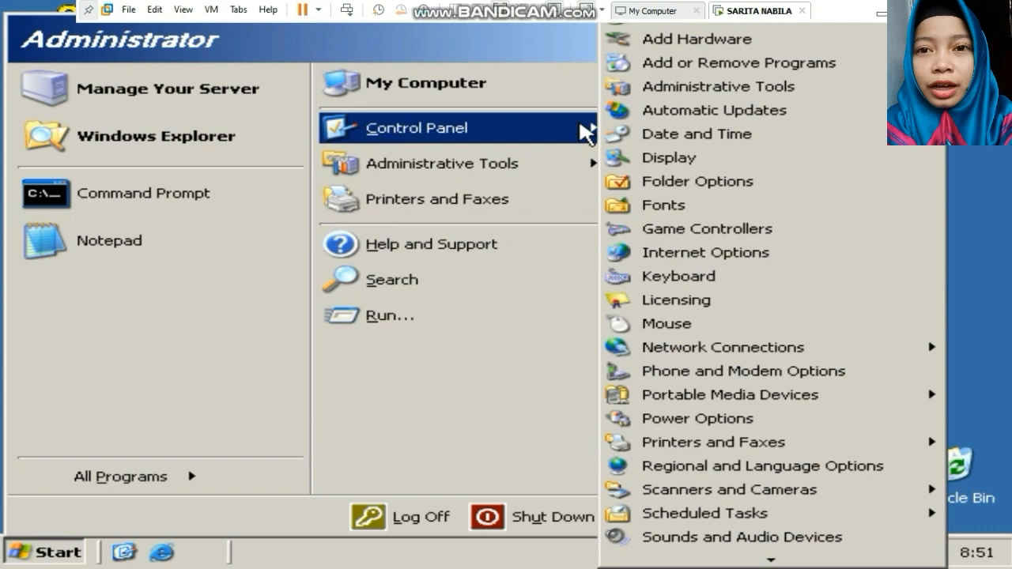
mouse_move(686, 353)
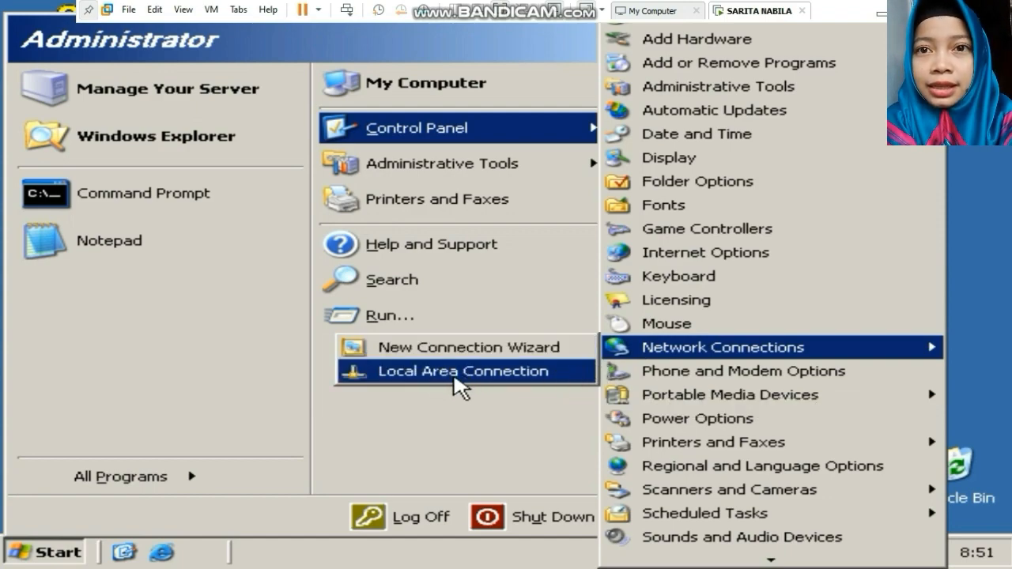
left_click(459, 372)
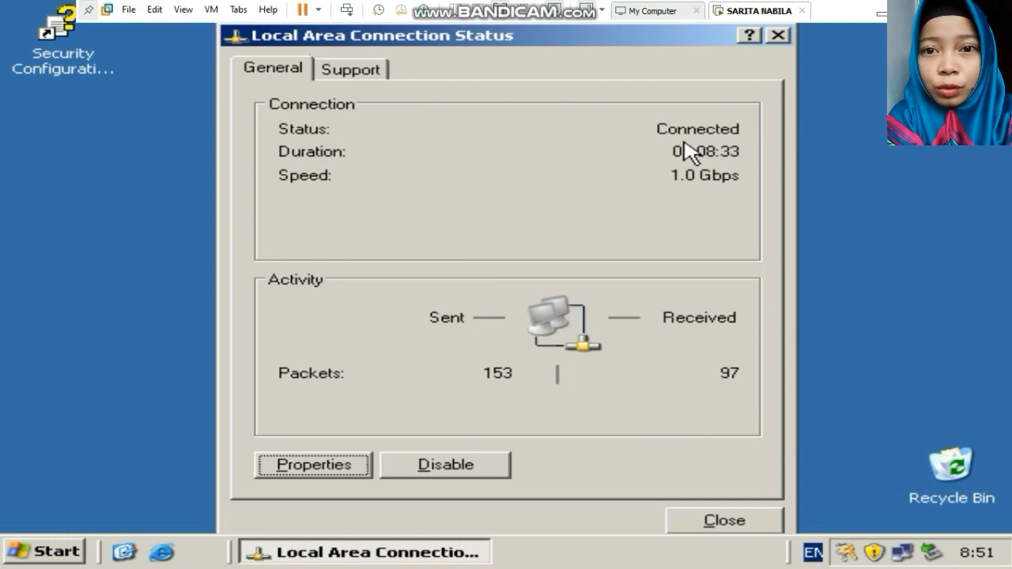
left_click(322, 464)
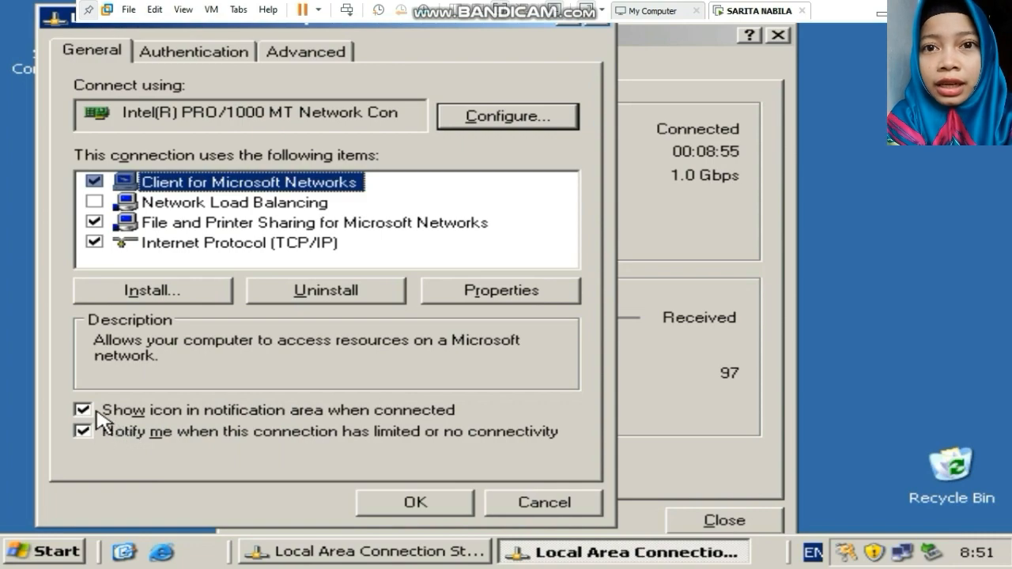
left_click(277, 244)
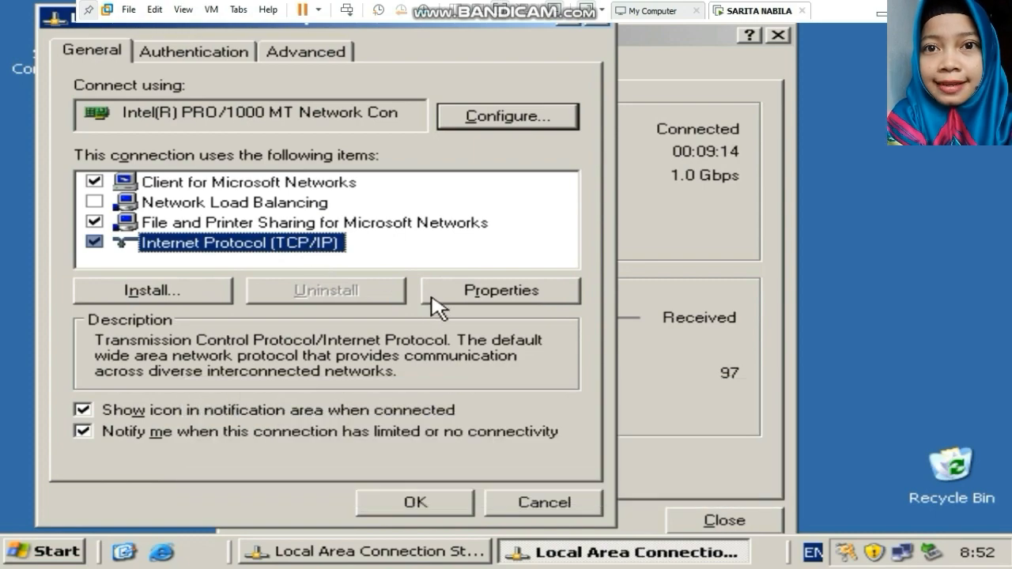
left_click(433, 293)
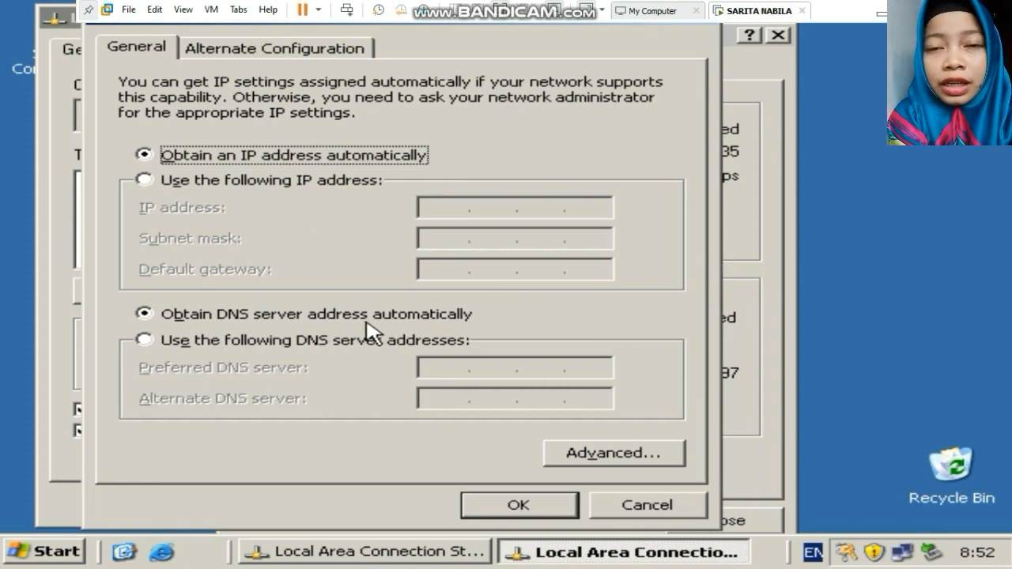
left_click(157, 184)
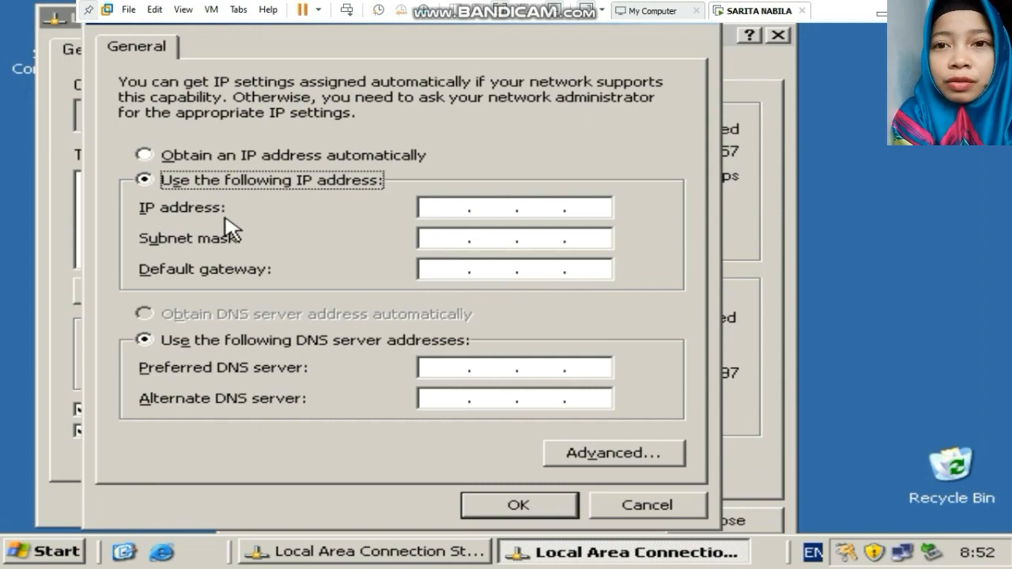
Set the connection's static IP address to 192.168.20.1 with subnet mask 255.255.255.0.
left_click(430, 207)
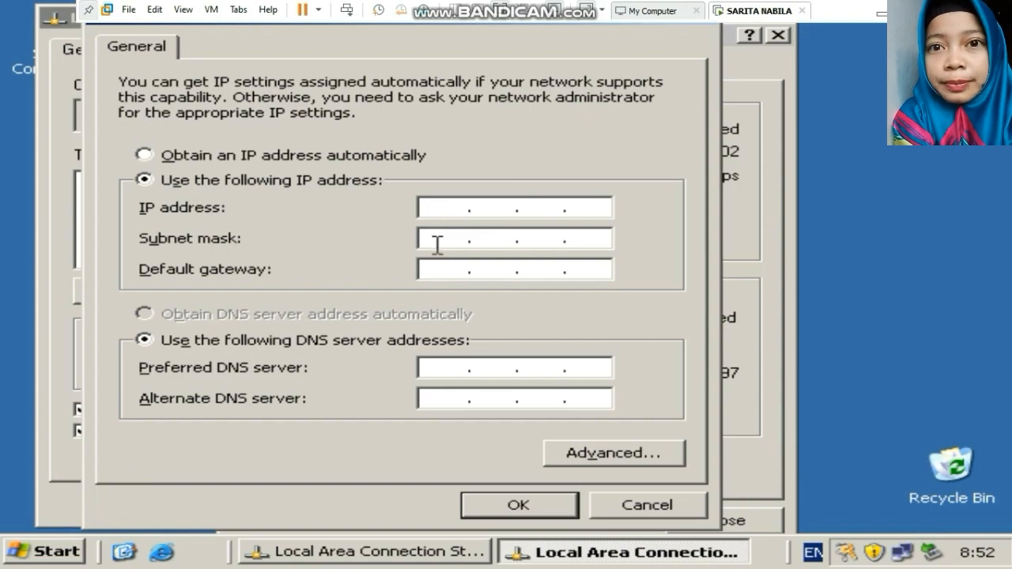
type("192 . ")
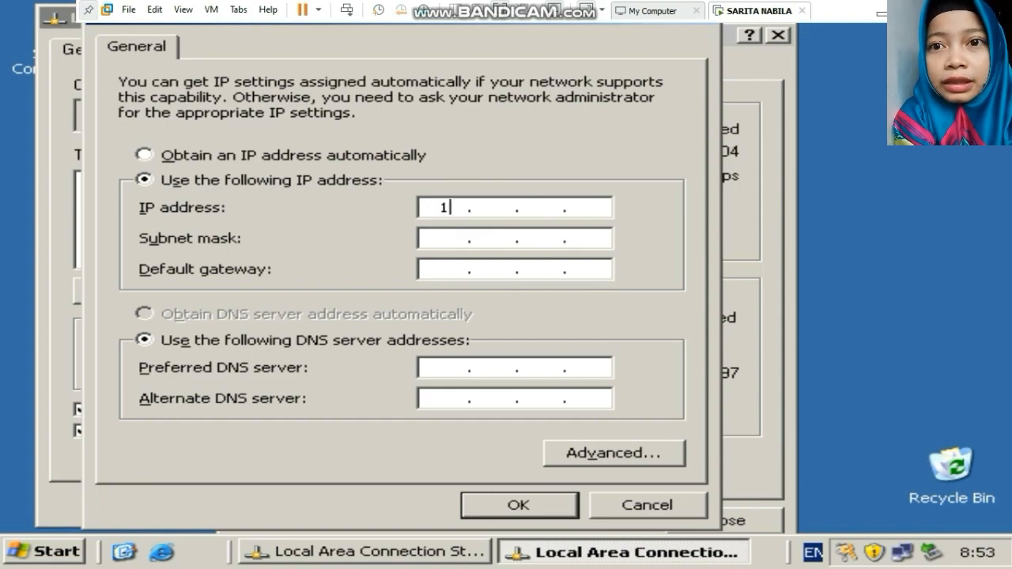
type("16")
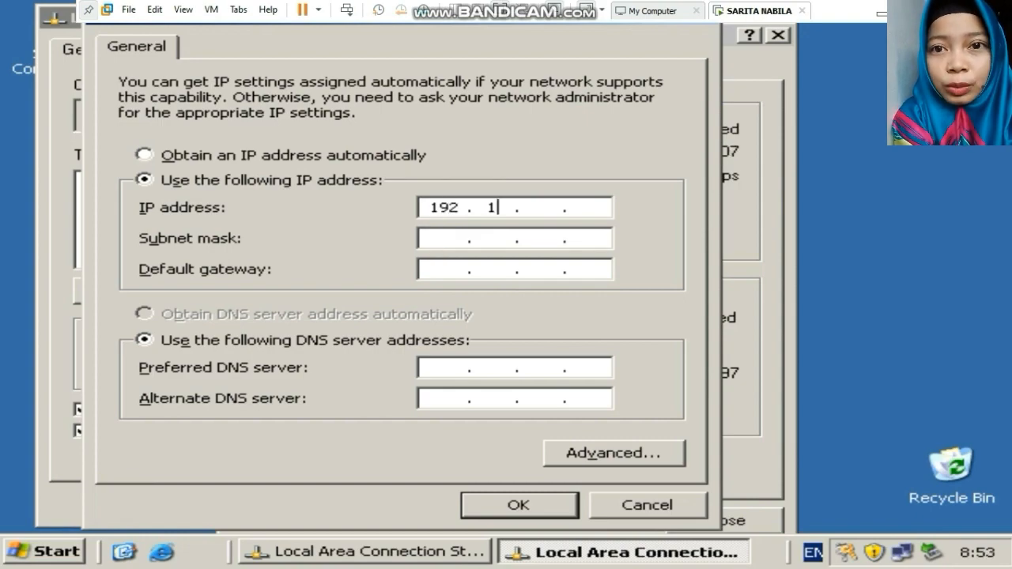
type("8 . 20 ")
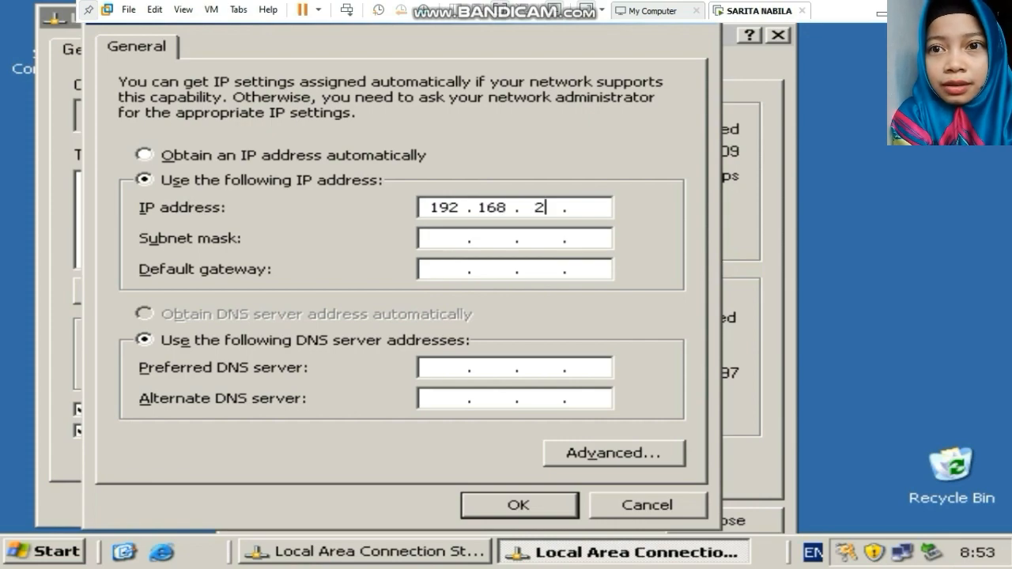
type(". ")
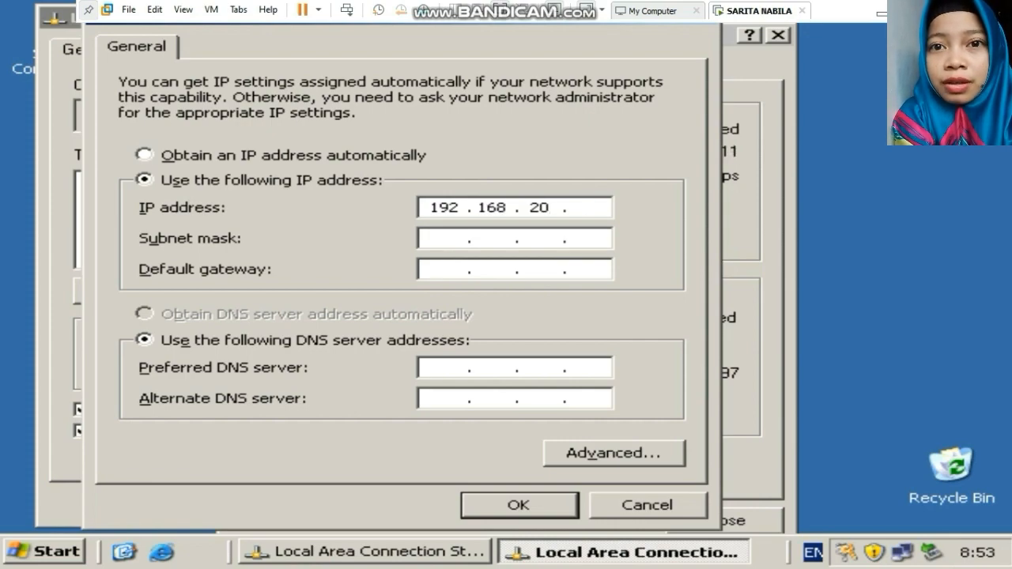
type("1")
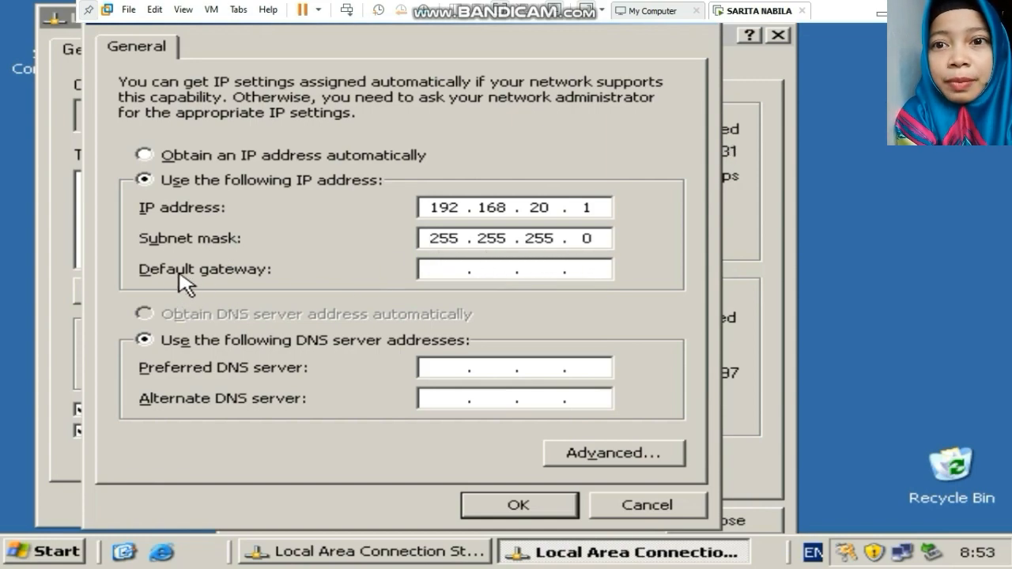
Set the connection's default gateway to 192.168.20.2.
left_click(432, 270)
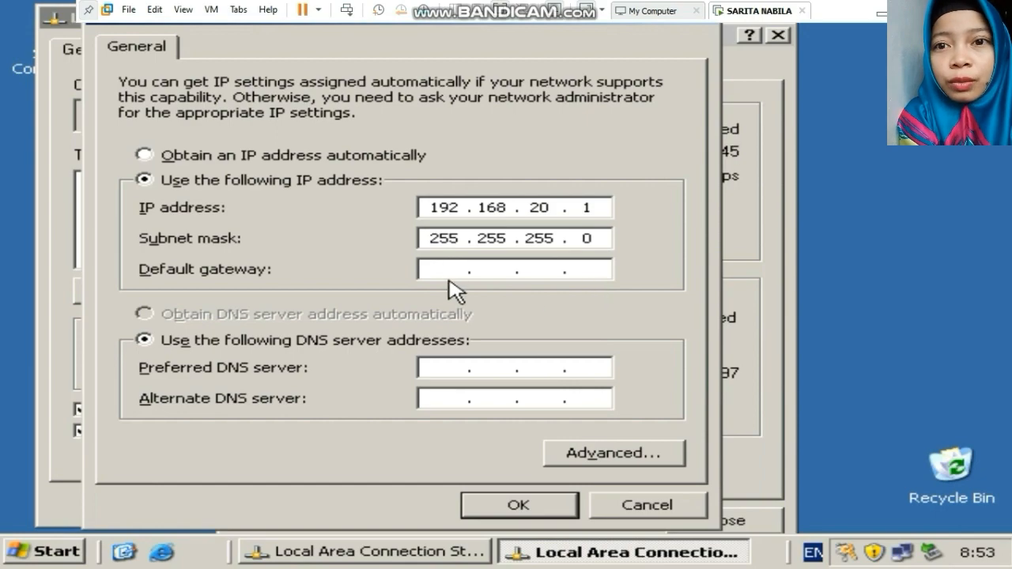
type("192 . ")
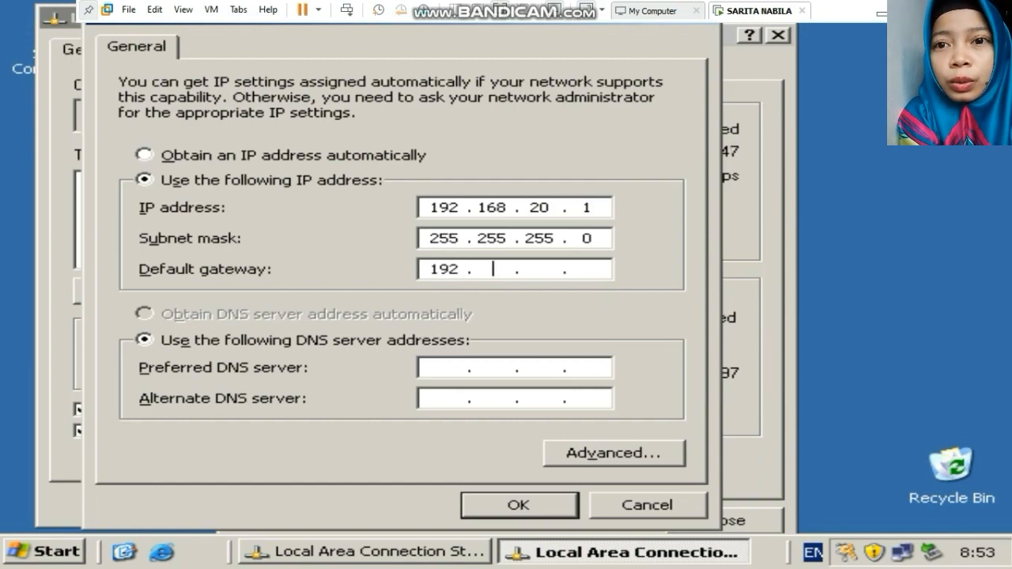
type("168 . ")
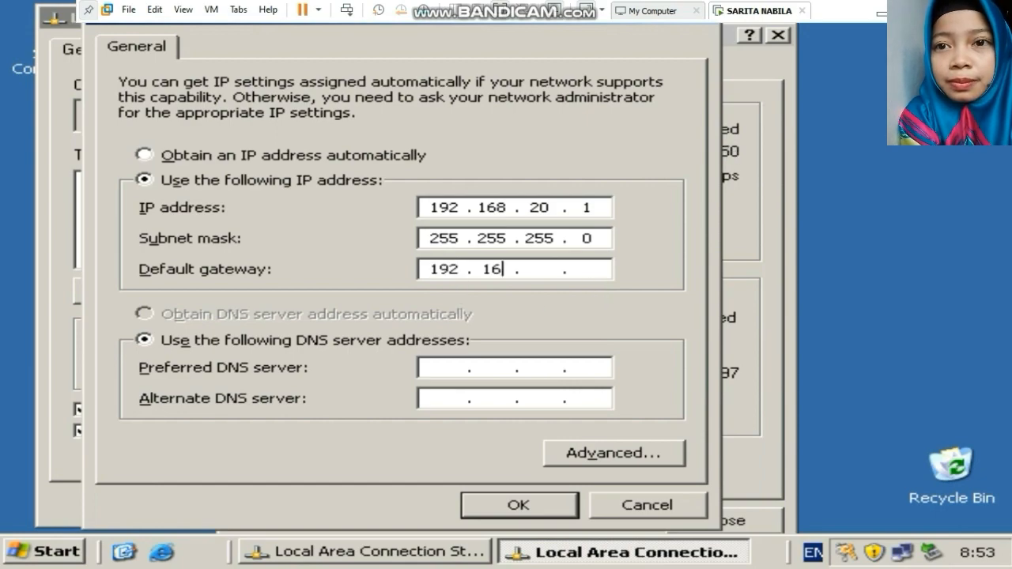
type("20")
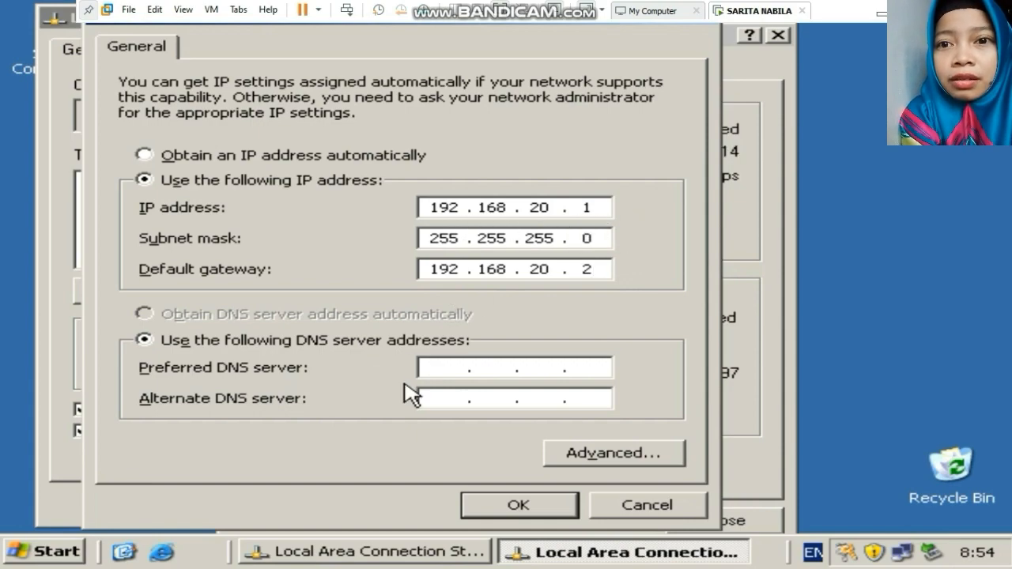
Set the preferred DNS server to 192.168.20.1, apply the TCP/IP settings, and close the Local Area Connection properties.
left_click(435, 370)
type("192 . ")
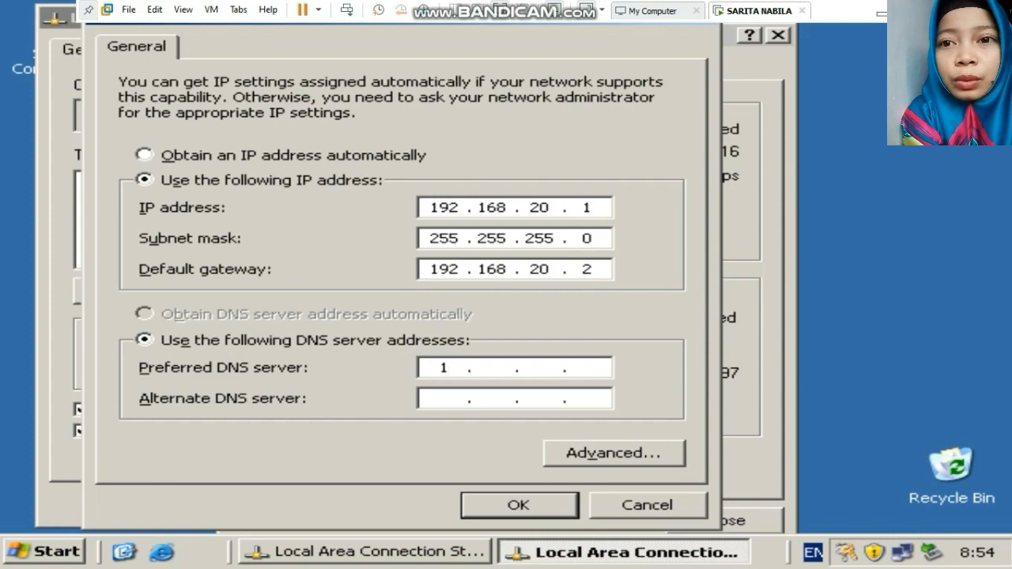
type("16")
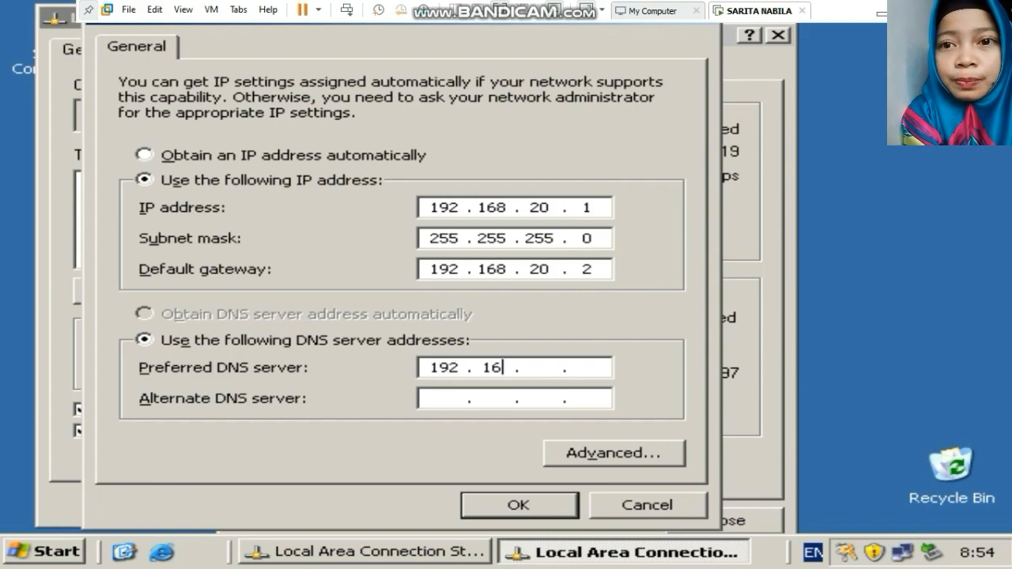
type("8 . 20")
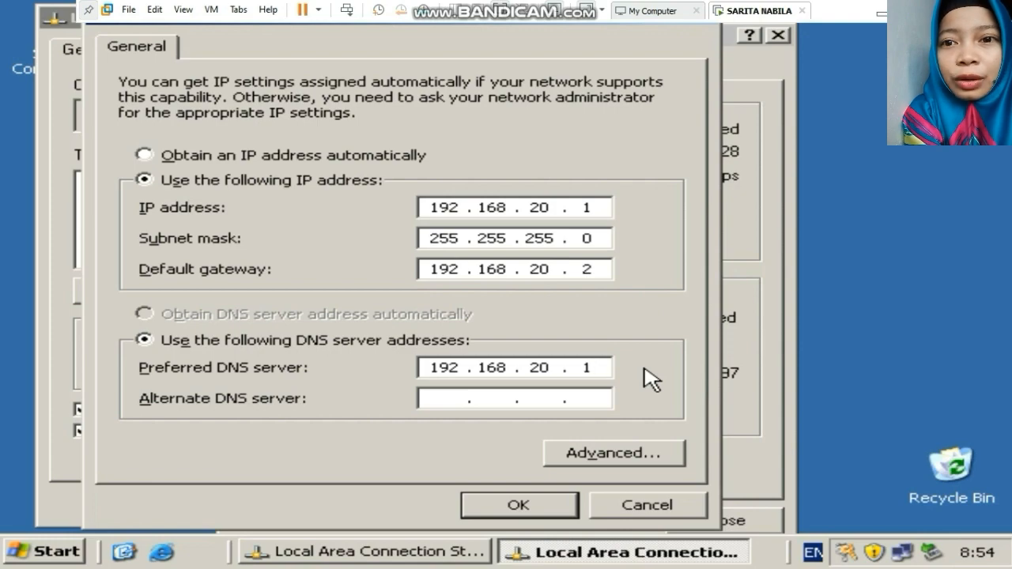
left_click(532, 505)
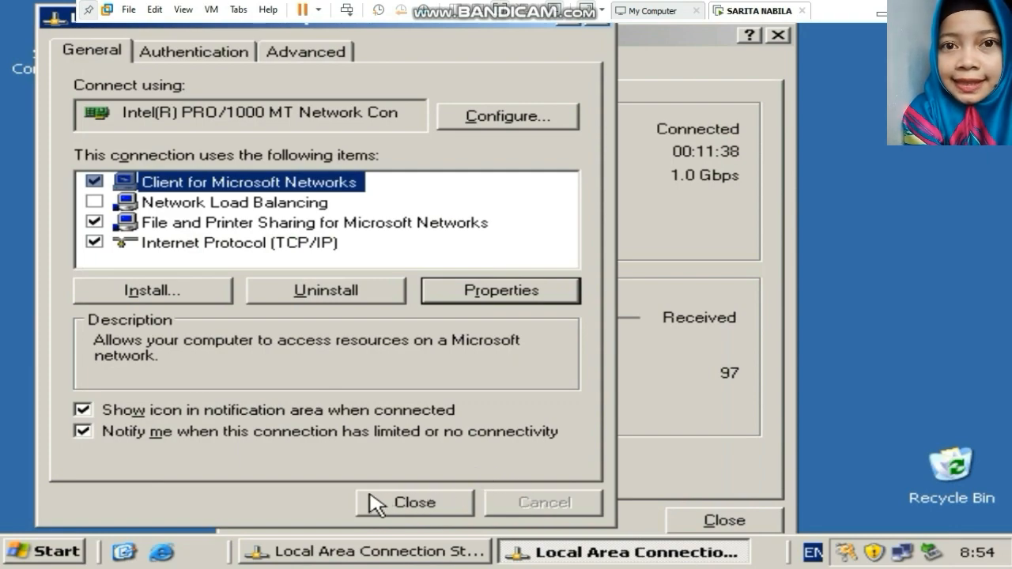
left_click(415, 503)
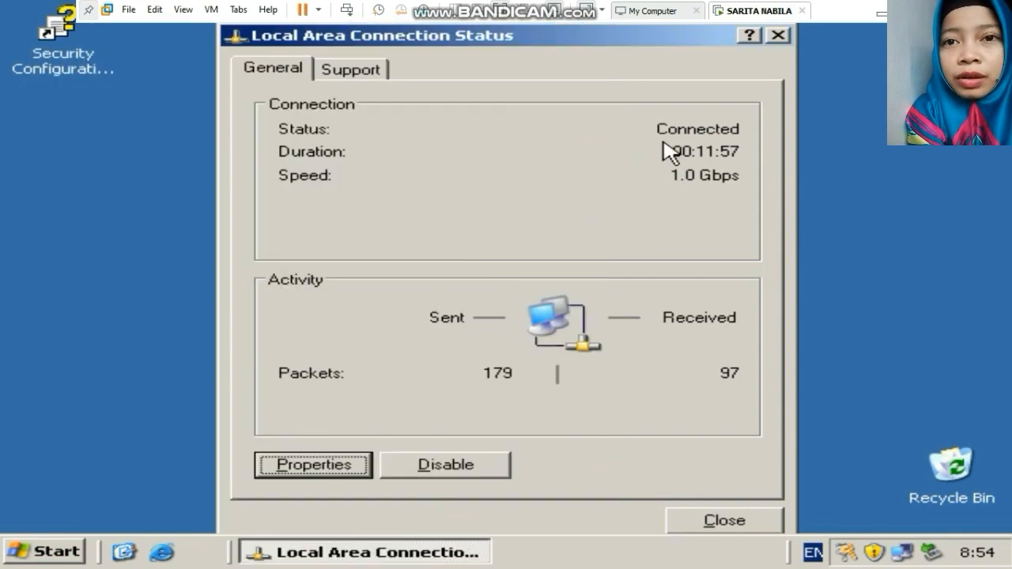
Check the Local Area Connection's address type and IP details, close its status window, and ping 192.168.20.1 from the command prompt.
left_click(345, 68)
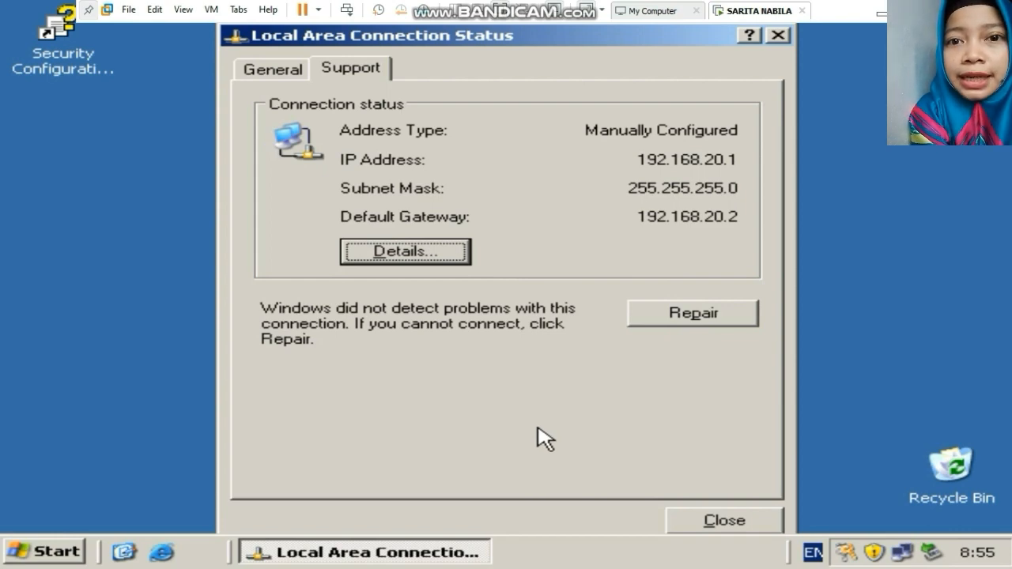
left_click(702, 523)
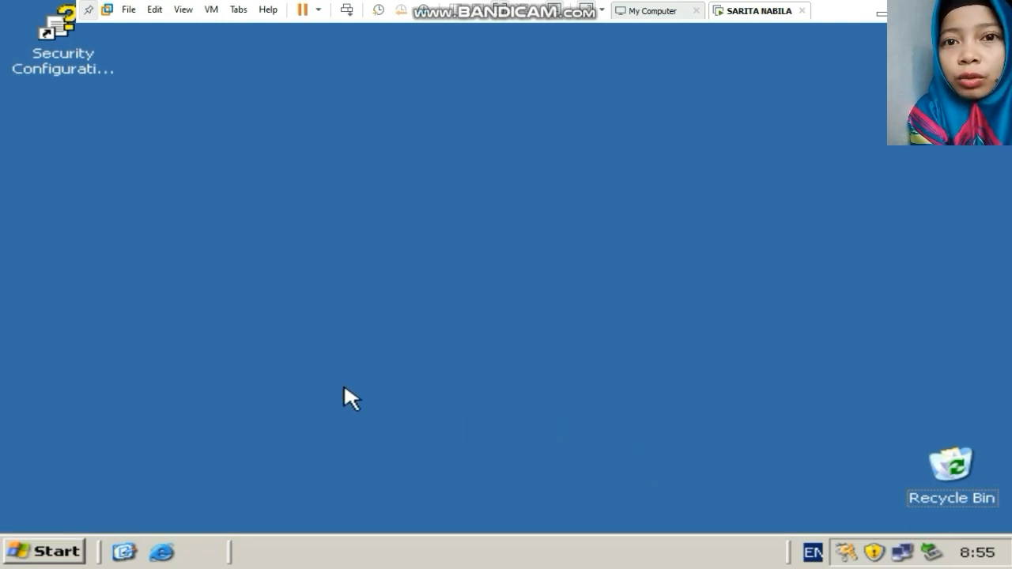
left_click(49, 560)
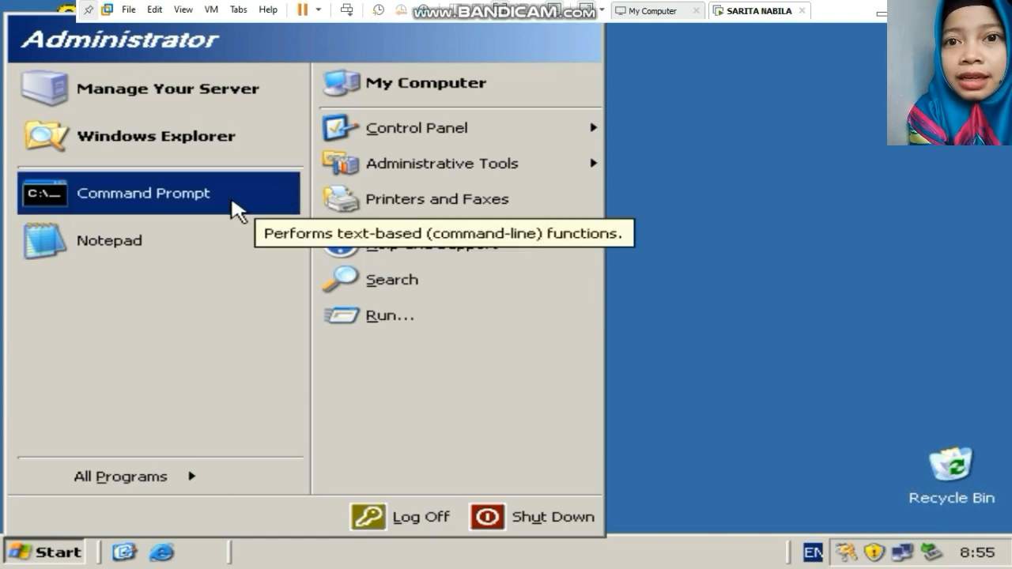
left_click(163, 197)
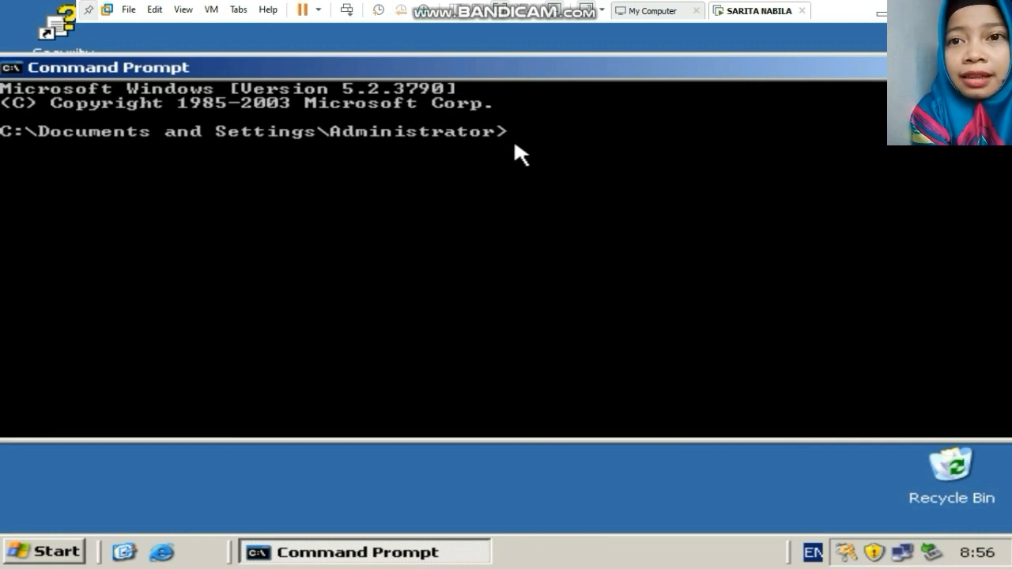
type("pin")
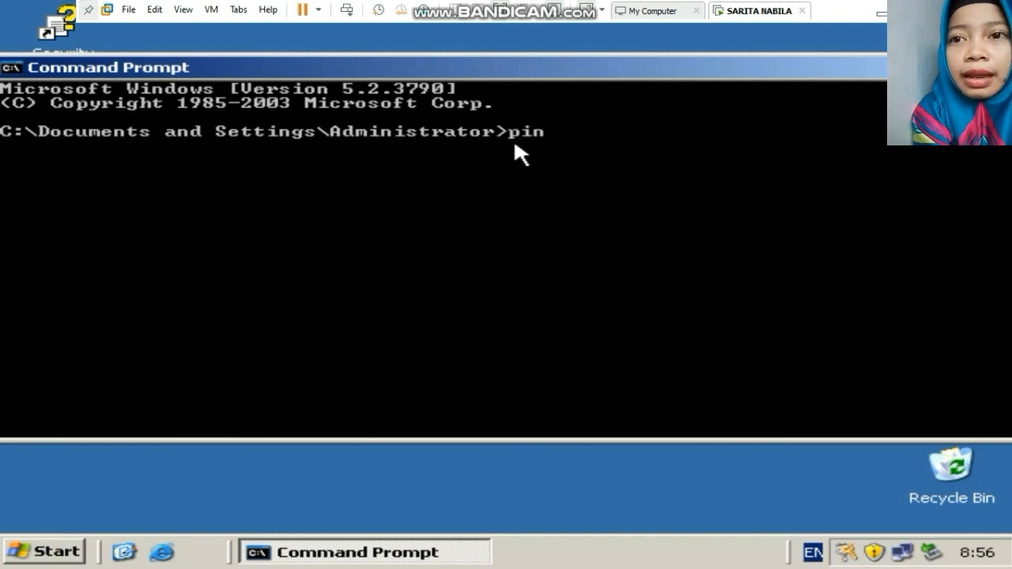
type("g 19")
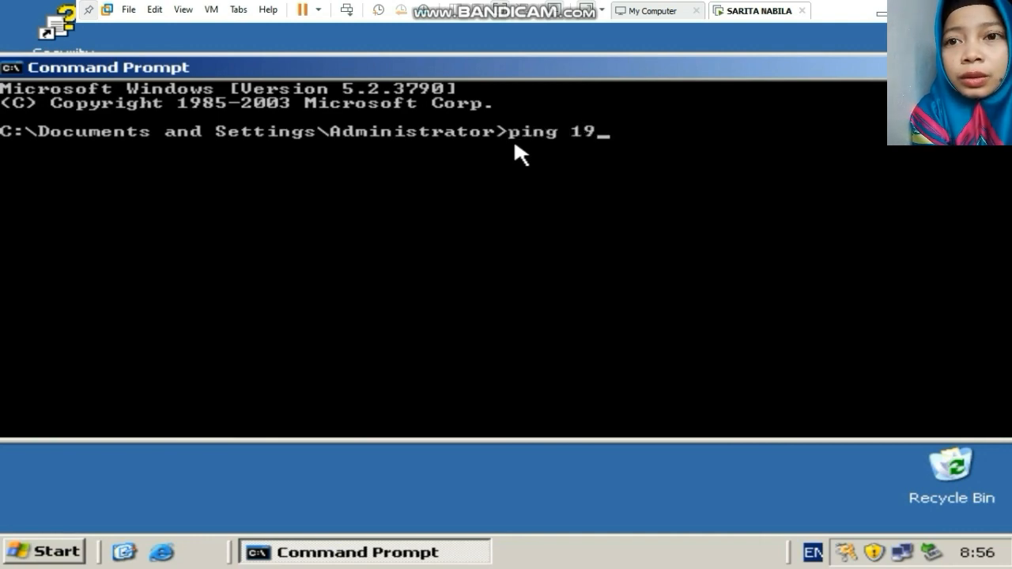
type("2.1")
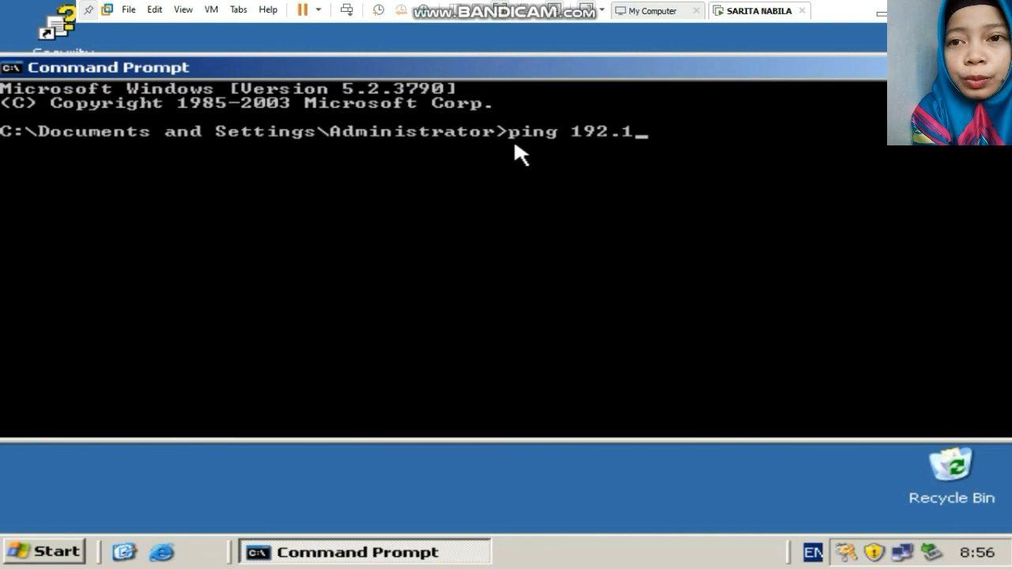
type("68.20.1")
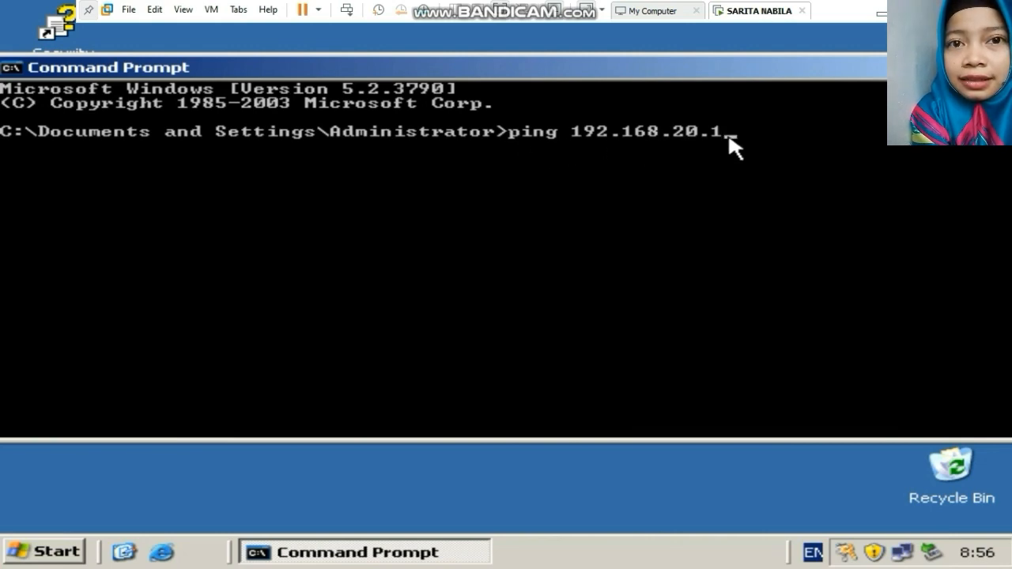
key("Return")
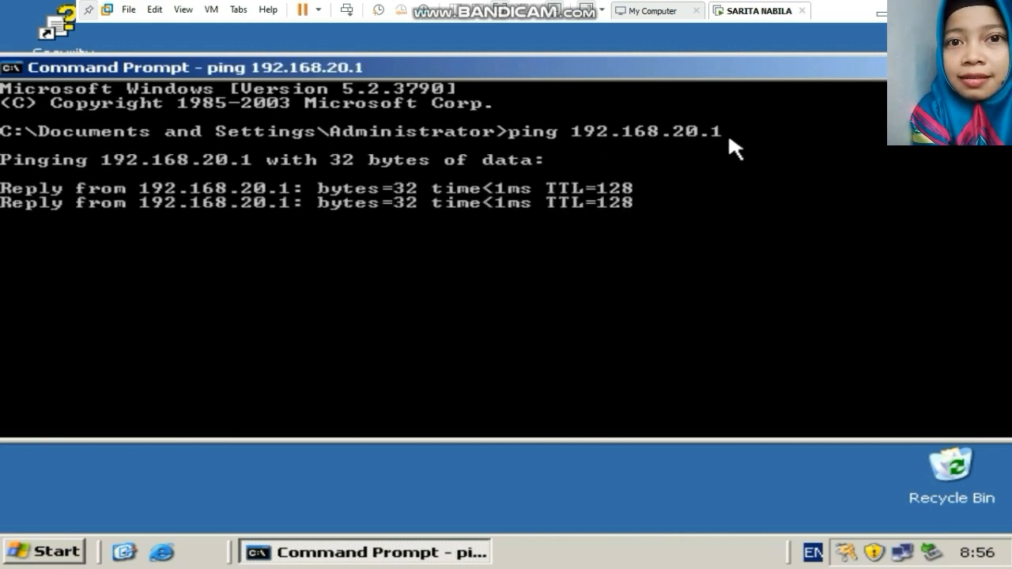